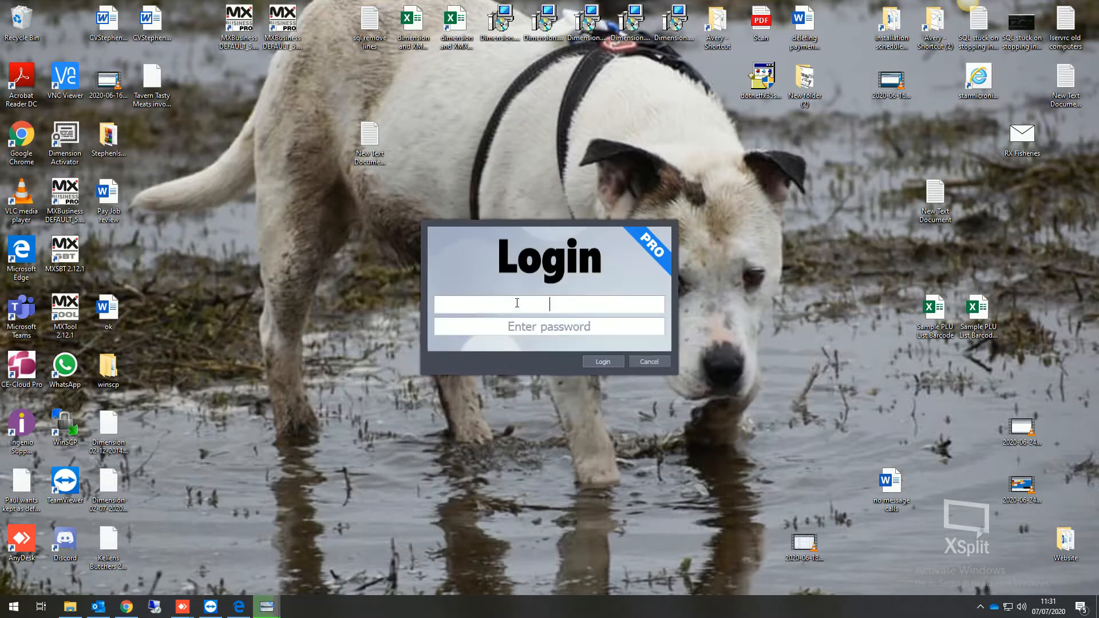
Log in as manager with the account password and restart the stopped scheduler.
type("manager")
key("Tab")
type("********")
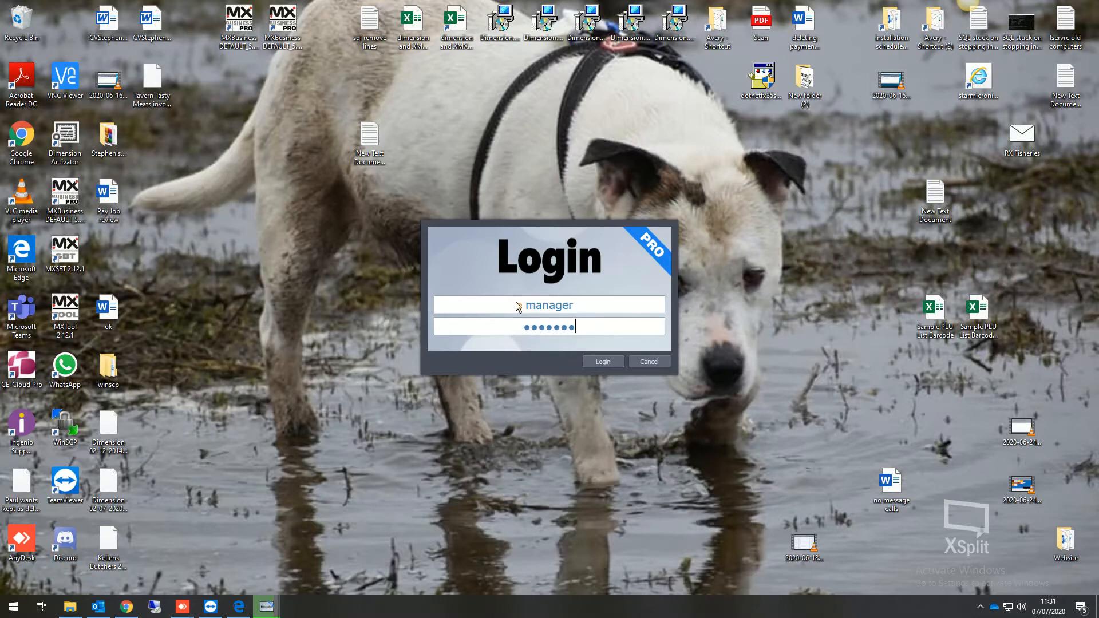
key("Return")
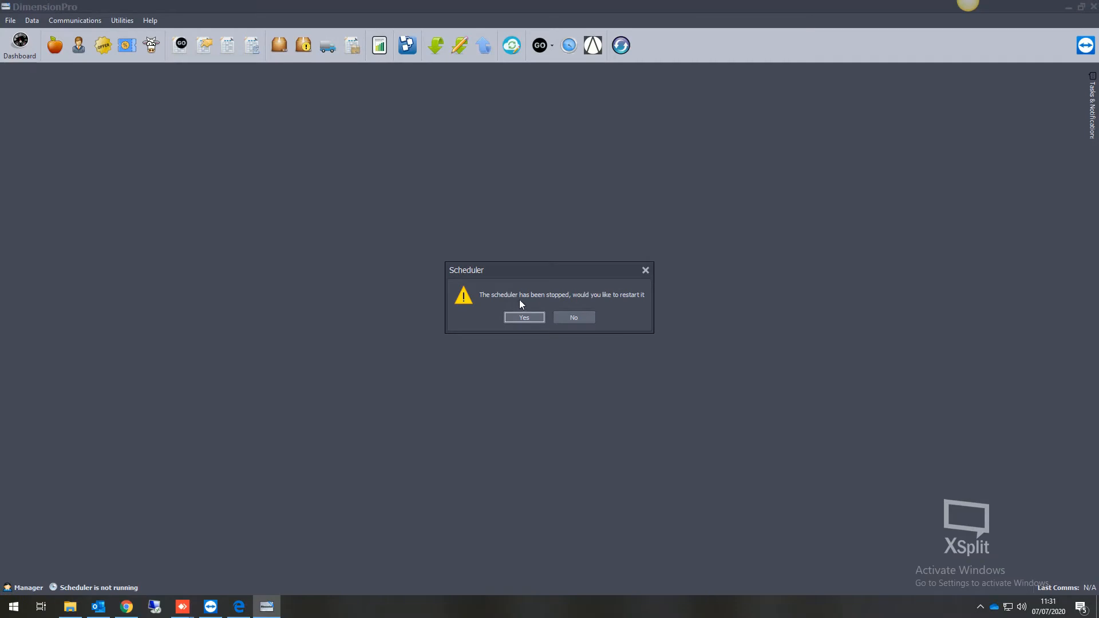
left_click(515, 317)
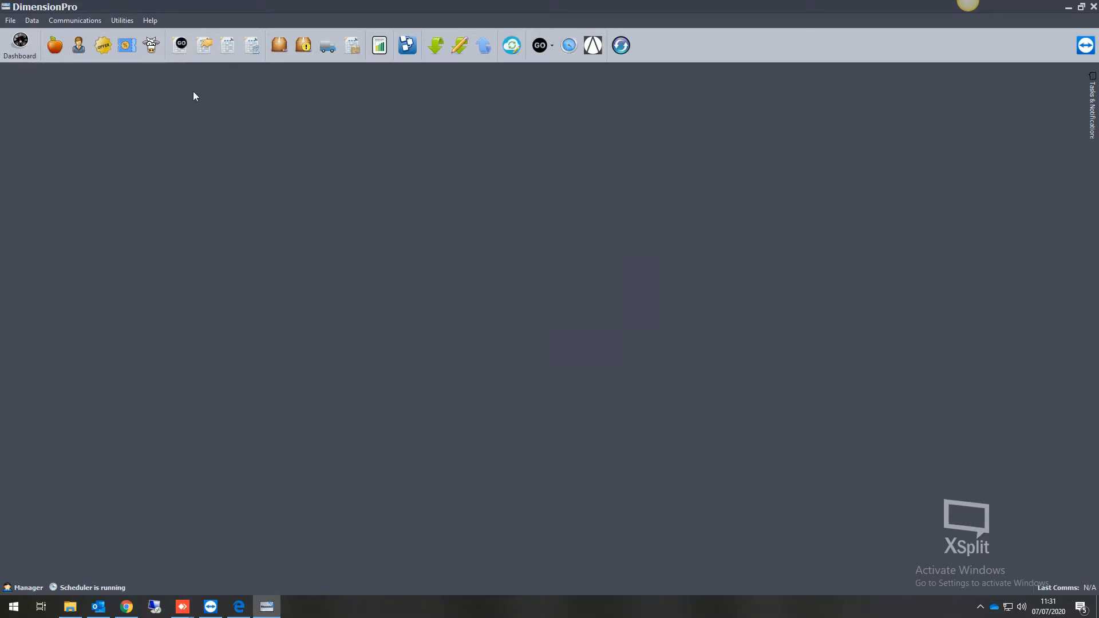
Create a product department with ID 1 and the description The Butchers Shop, and close the department editor.
left_click(31, 21)
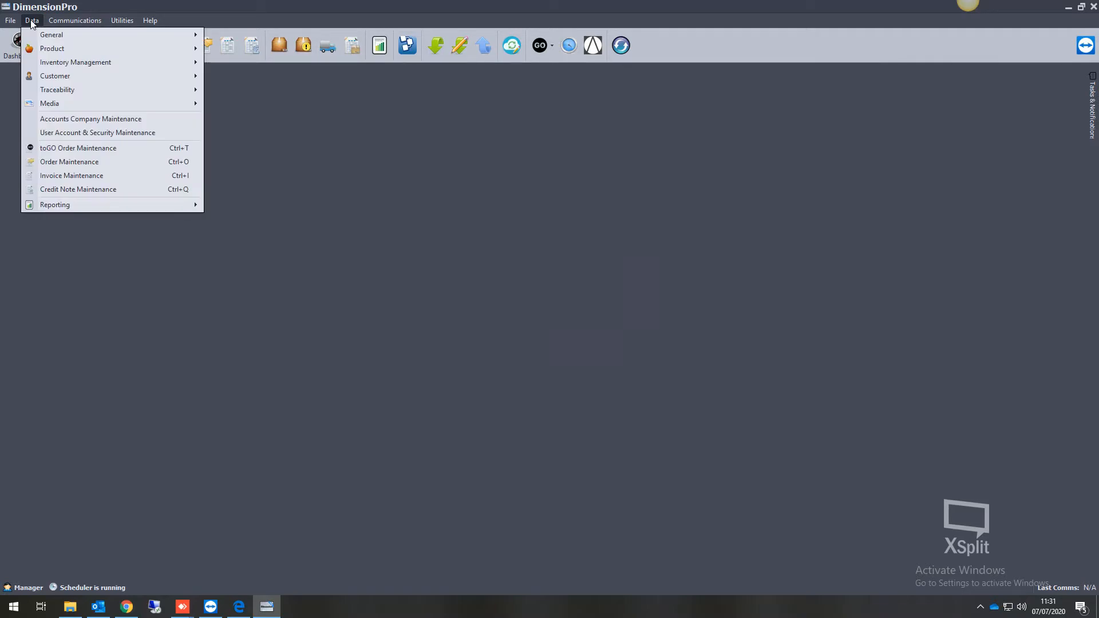
mouse_move(57, 53)
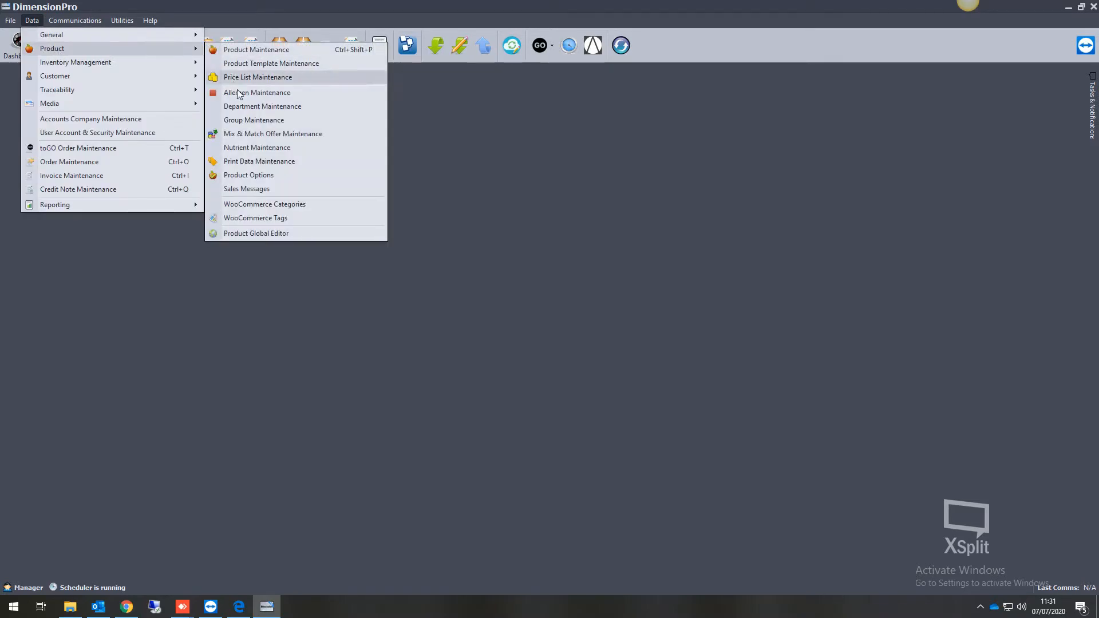
left_click(265, 107)
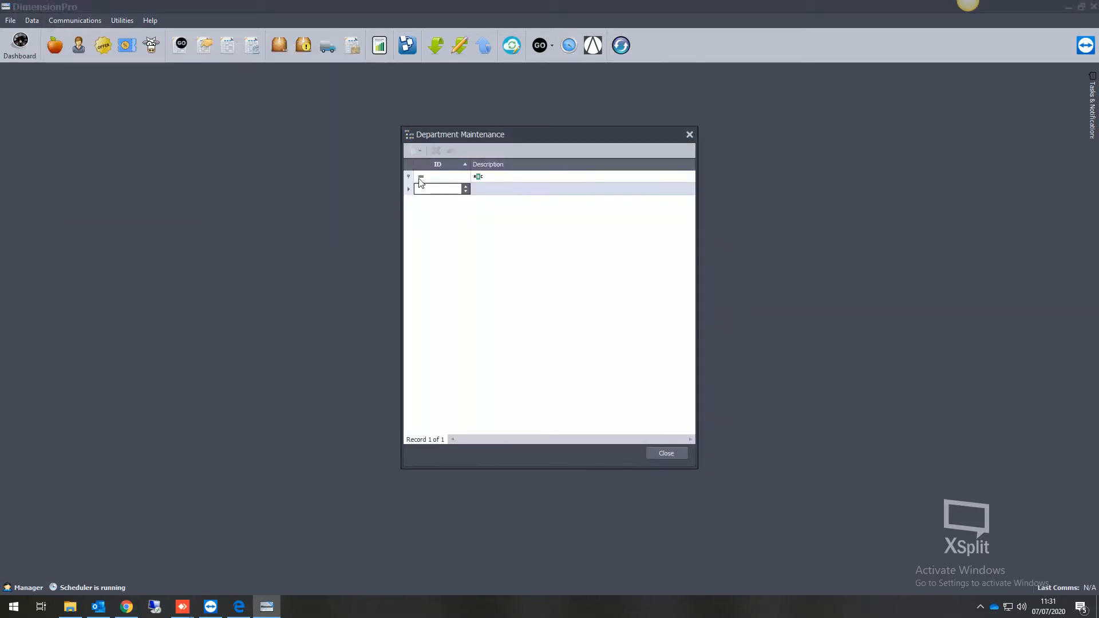
left_click(441, 189)
type("1")
left_click(497, 189)
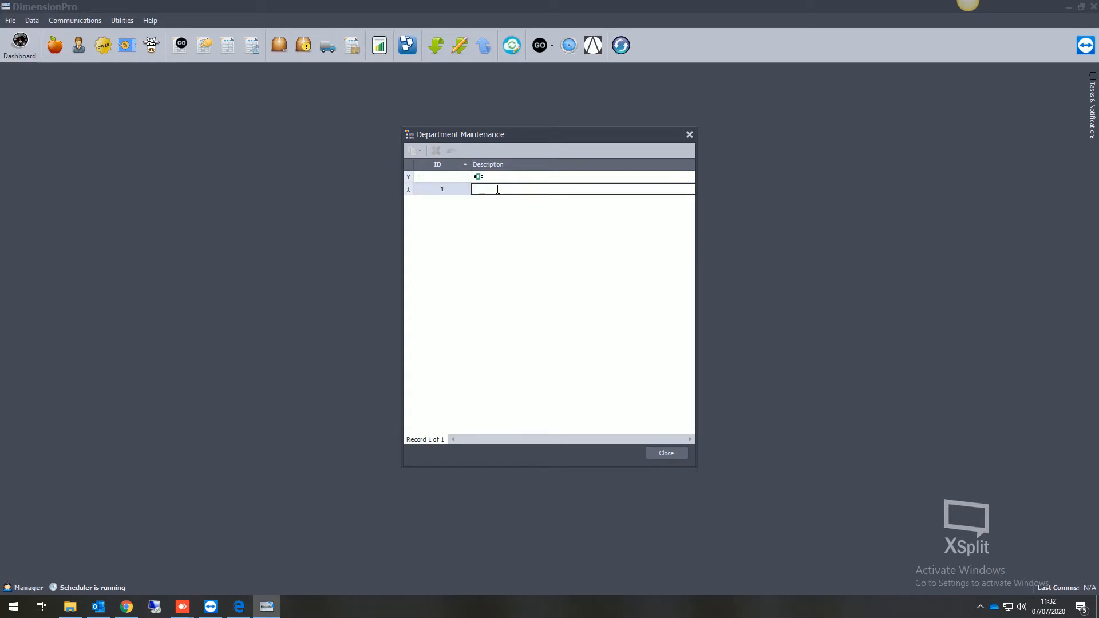
type("The Butchers Shop")
key("Return")
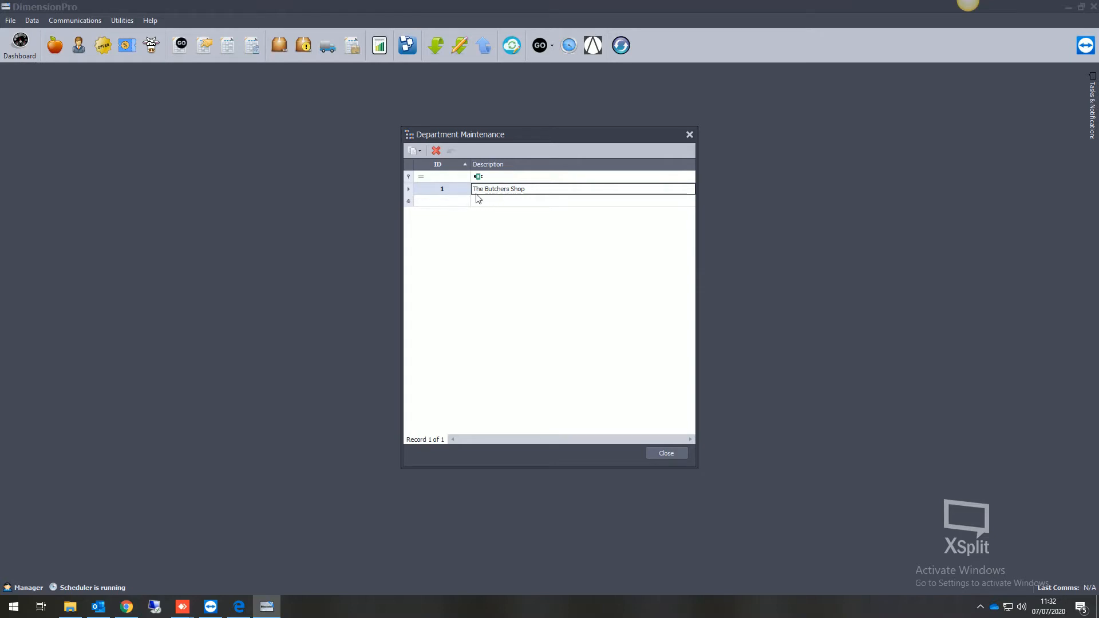
left_click(667, 453)
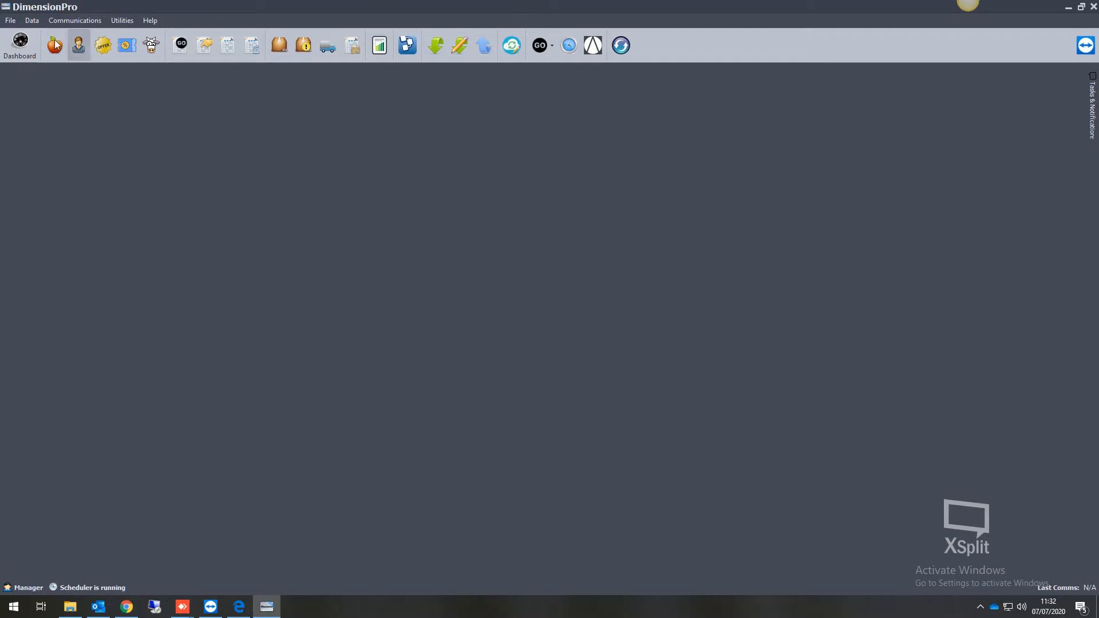
Add a product group with ID 1 and the description Beef.
left_click(32, 21)
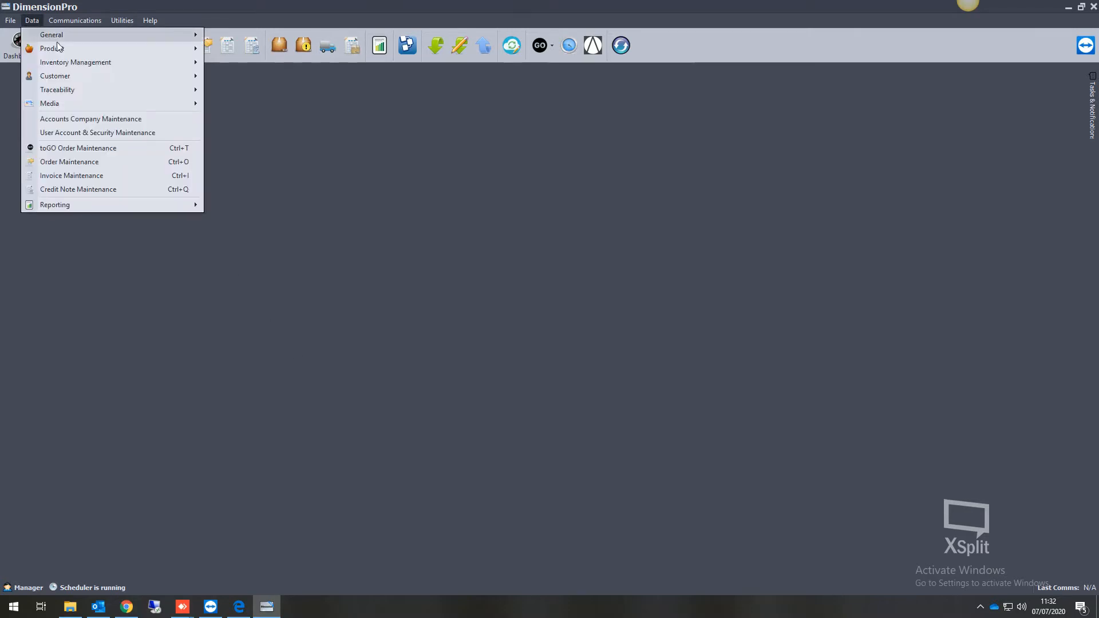
mouse_move(57, 49)
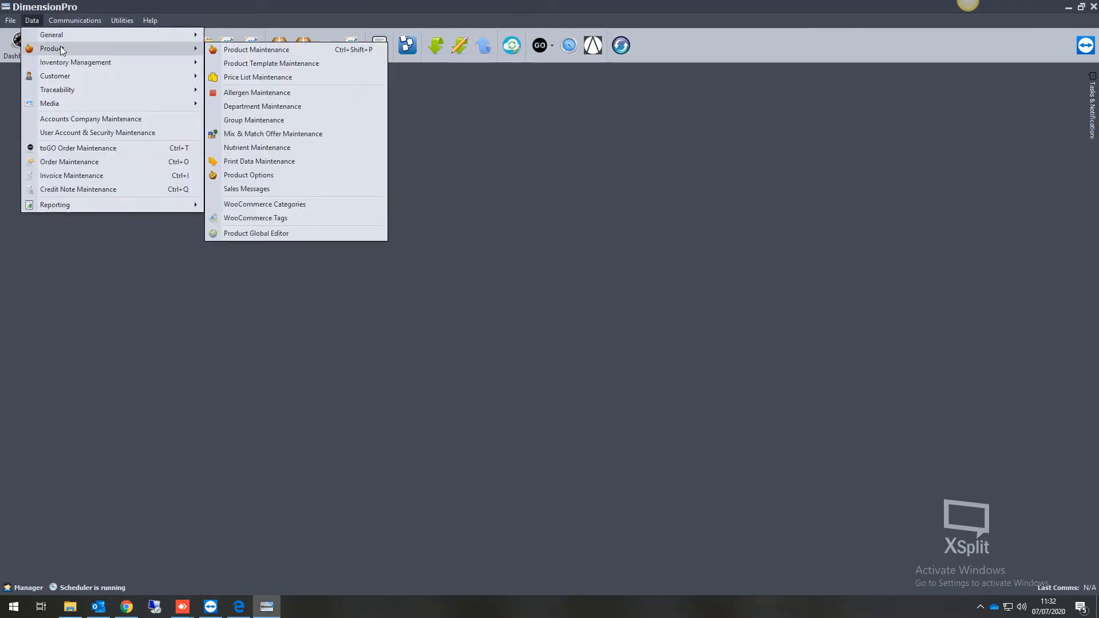
left_click(277, 120)
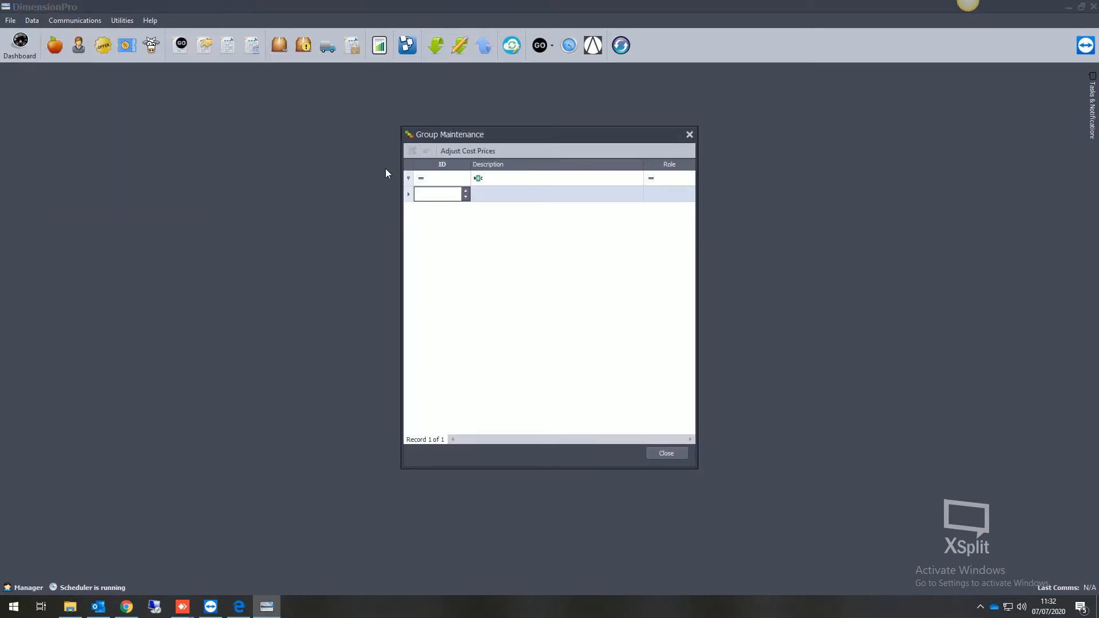
left_click(432, 194)
type("1")
left_click(495, 194)
type("B")
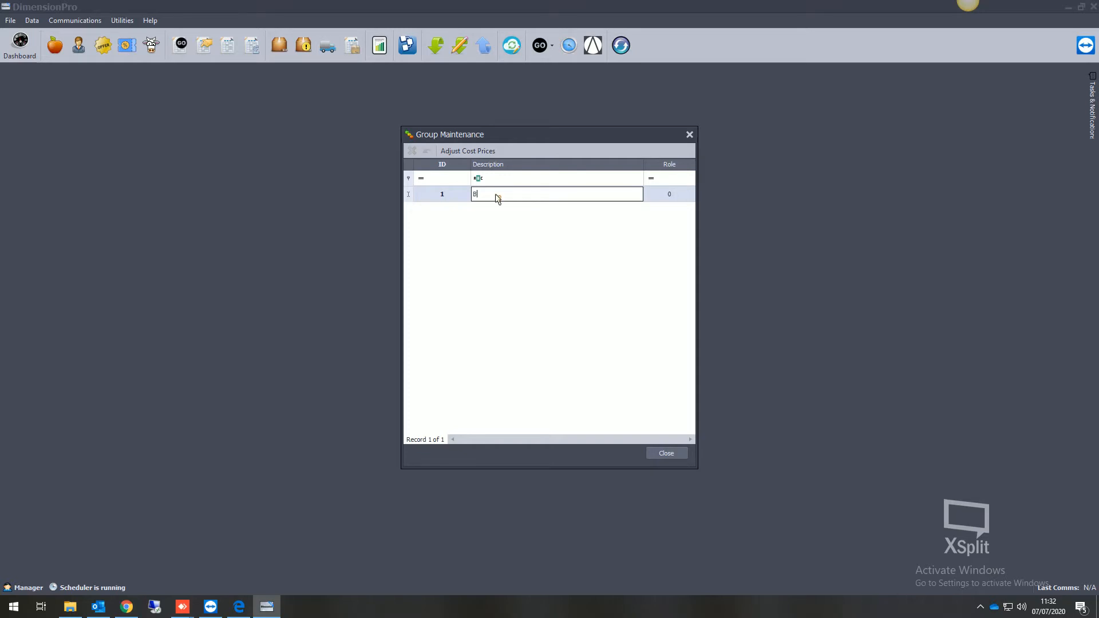
type("eef")
key("Return")
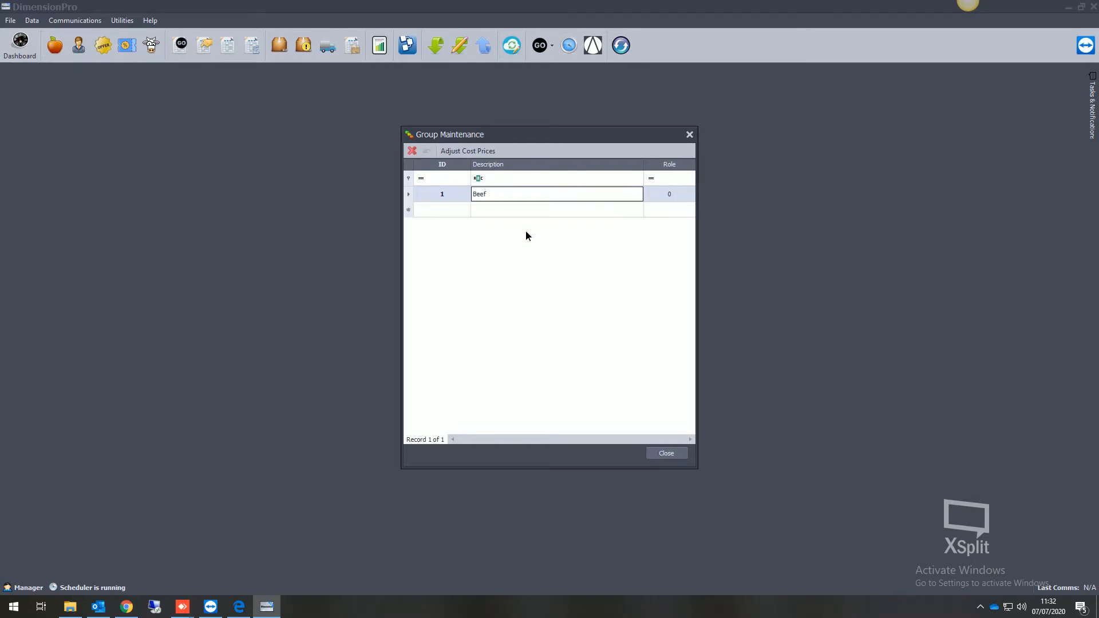
Add a second product group with ID 2 and the description Pork, and close the group editor.
left_click(453, 211)
left_click(490, 211)
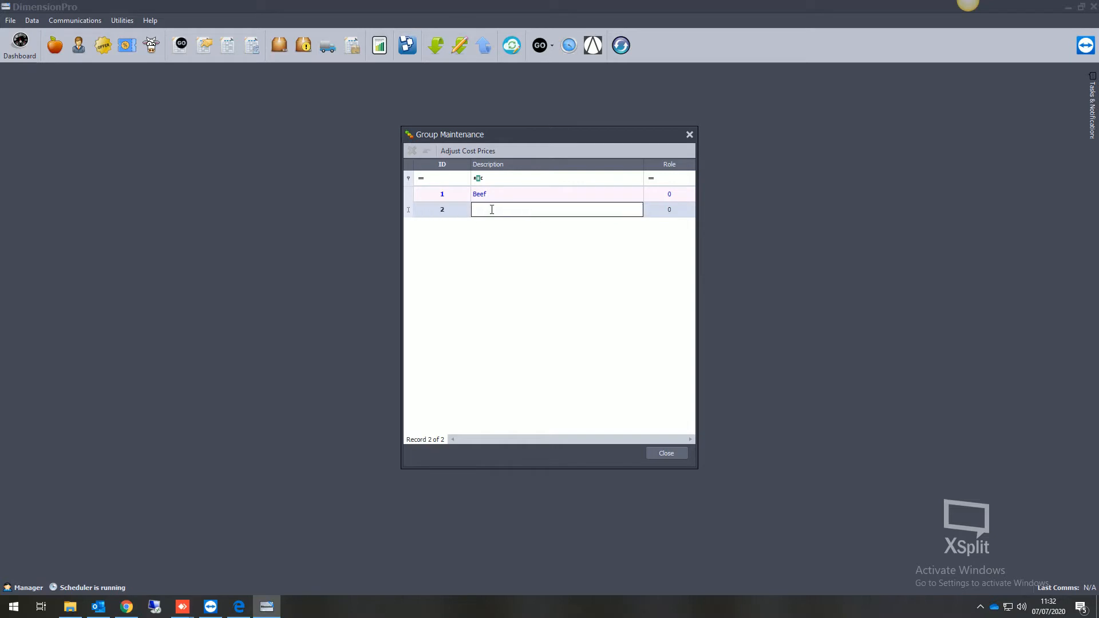
type("Pork")
key("Return")
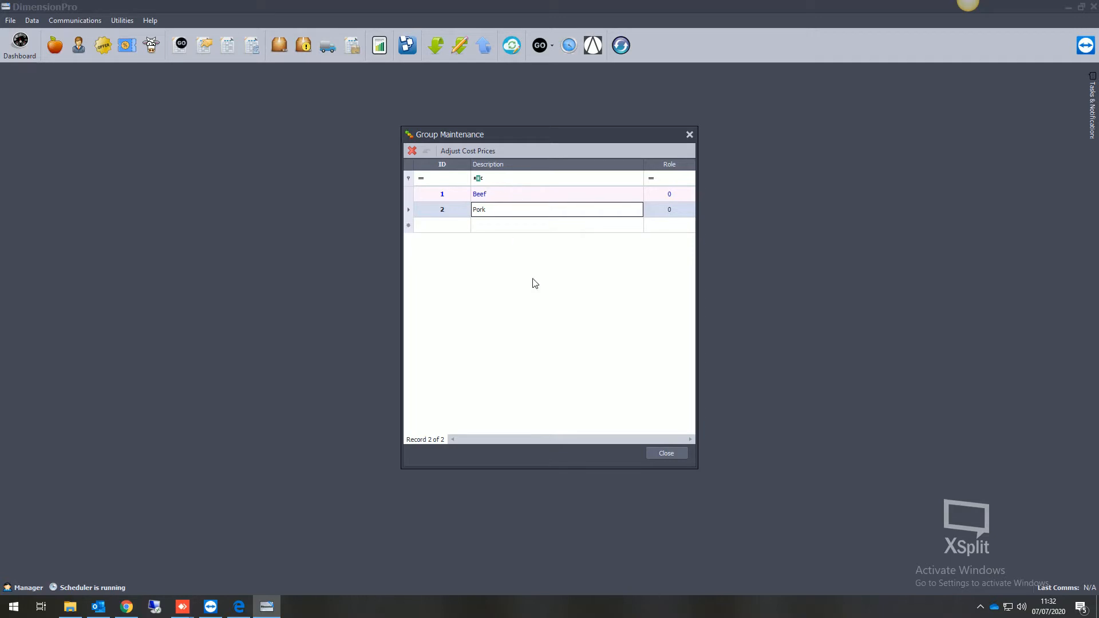
left_click(665, 453)
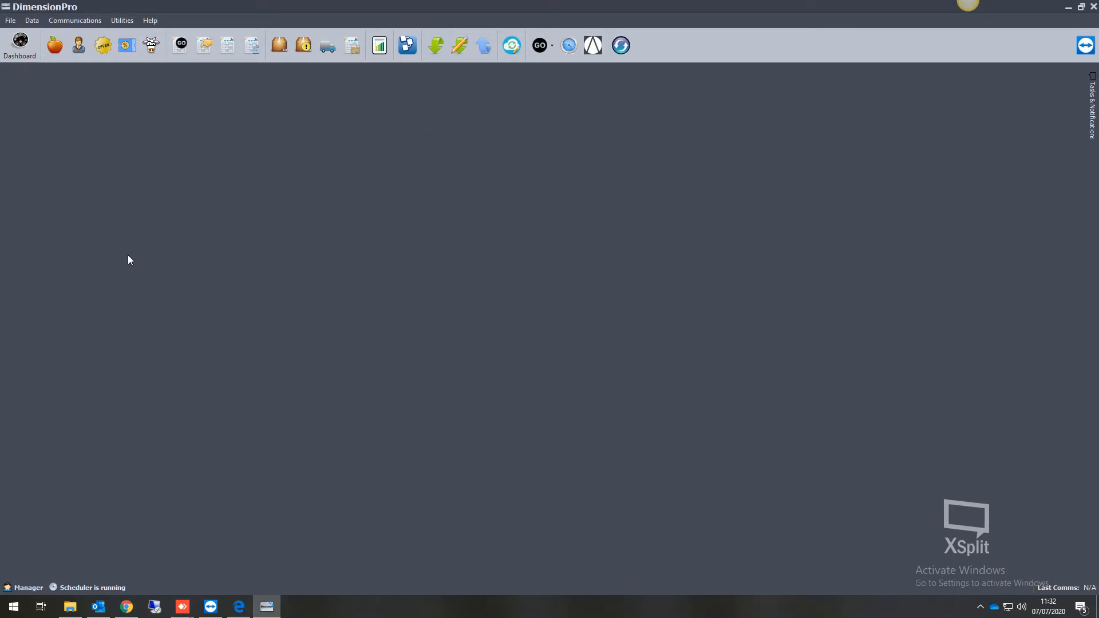
Create the default allergen list from the product maintenance area.
left_click(58, 45)
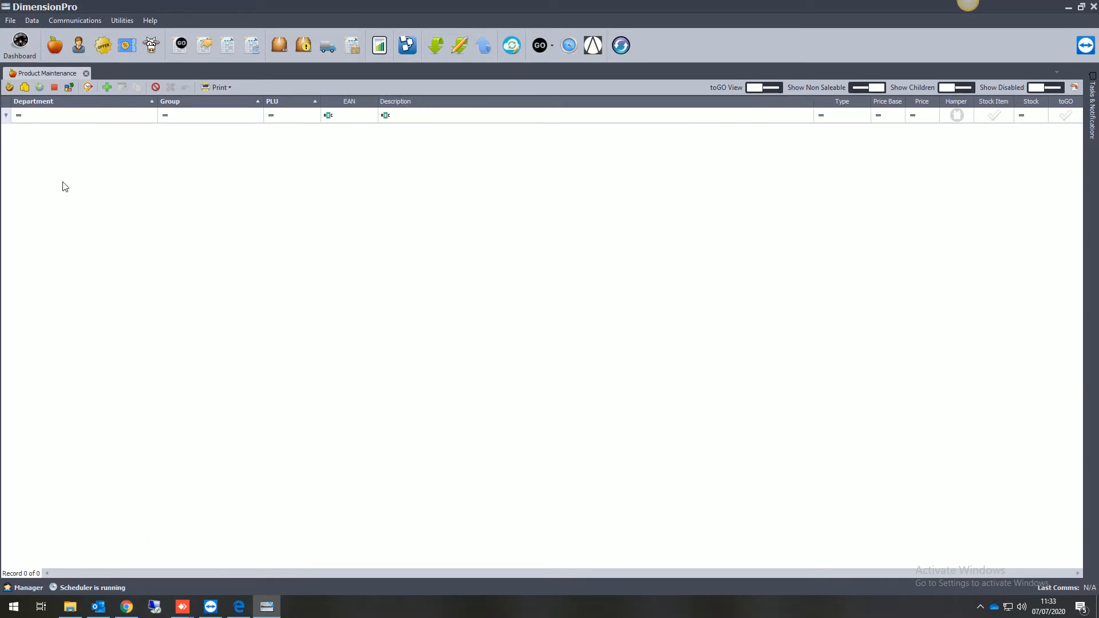
left_click(55, 87)
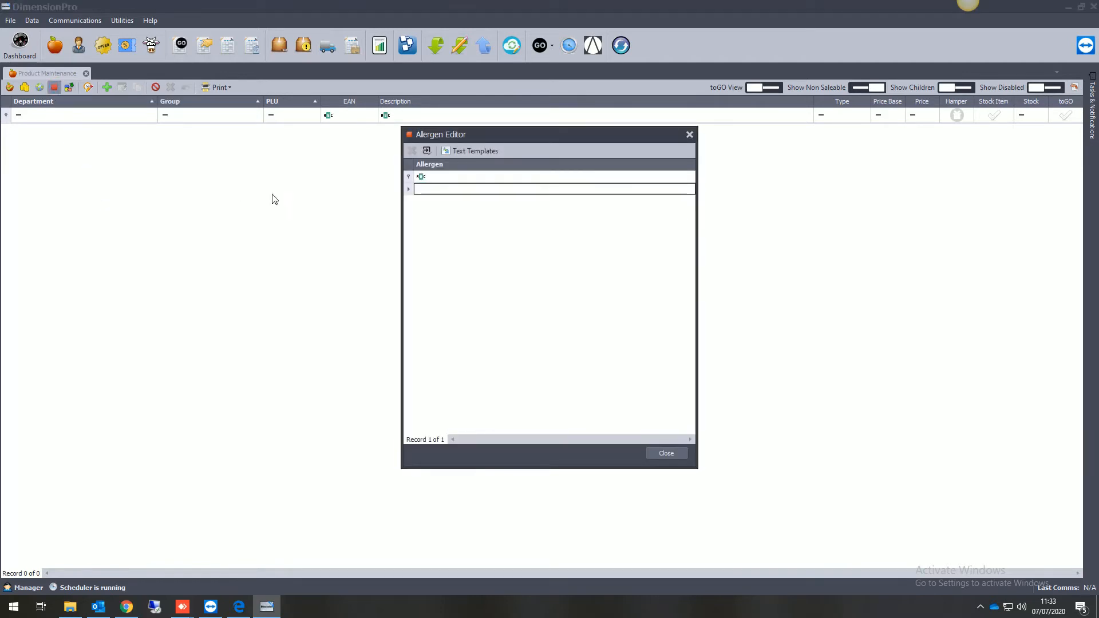
left_click(427, 151)
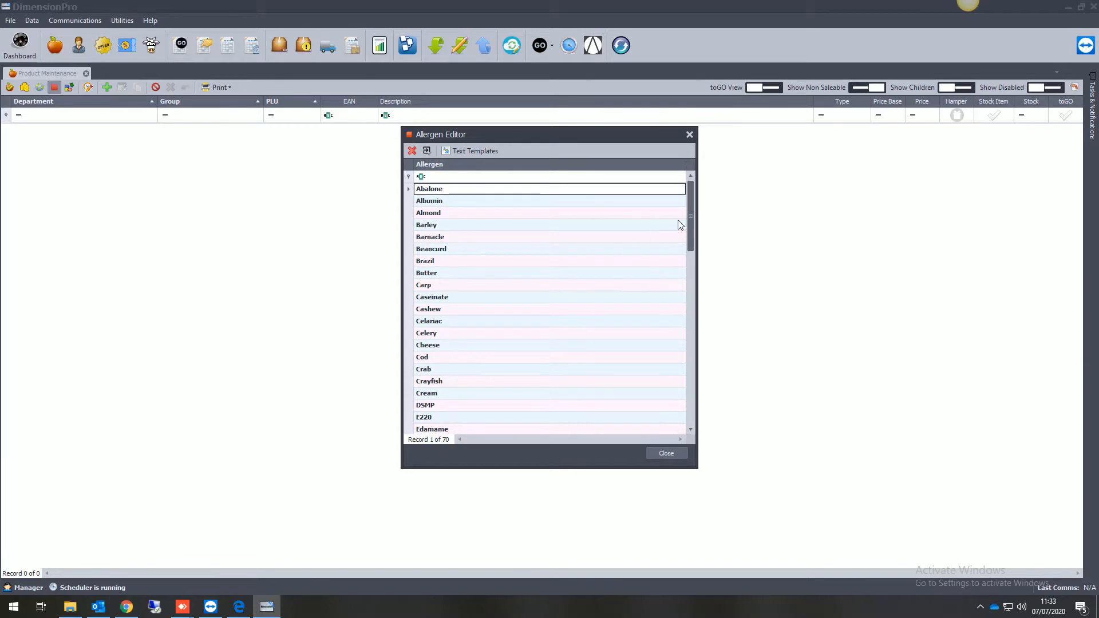
Add Seed as a new entry at the end of the allergen list.
left_click_drag(690, 209, 692, 392)
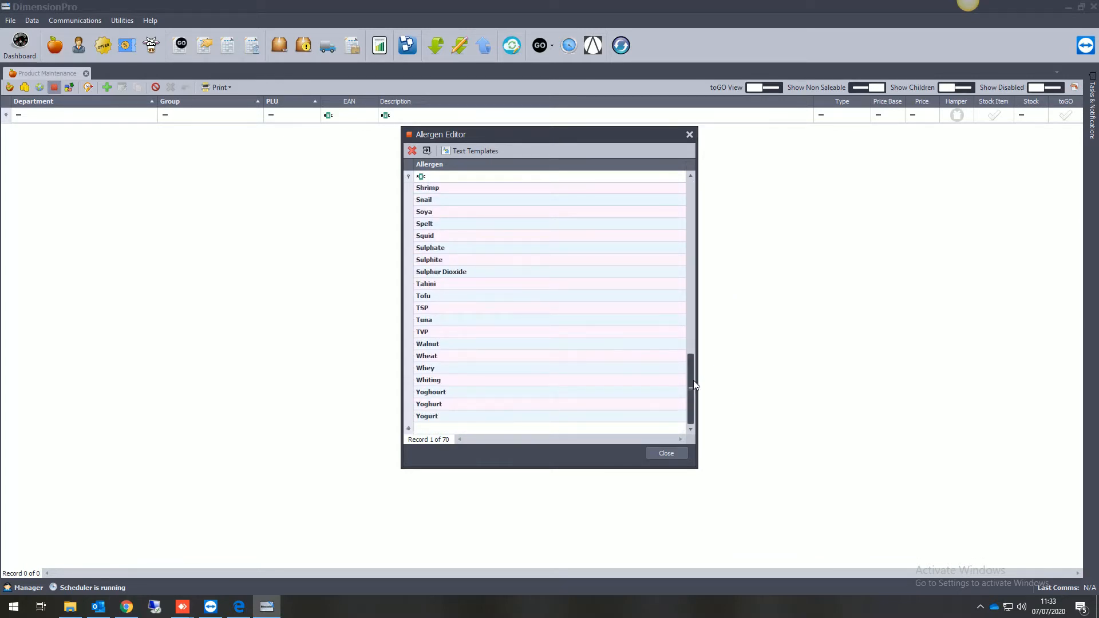
left_click(473, 428)
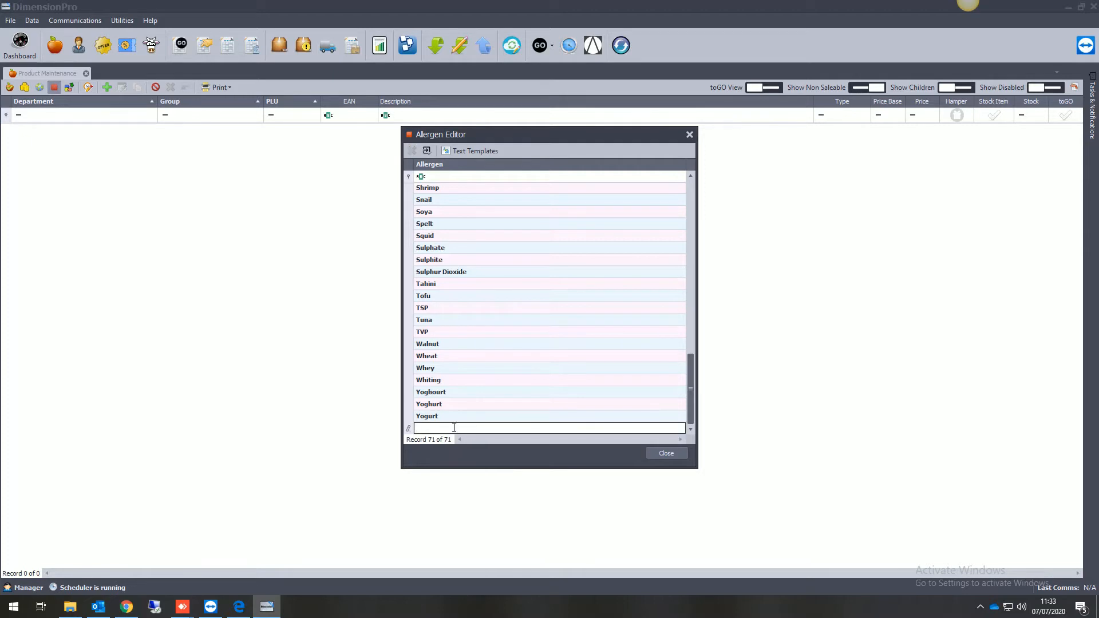
type("Seed")
left_click(467, 418)
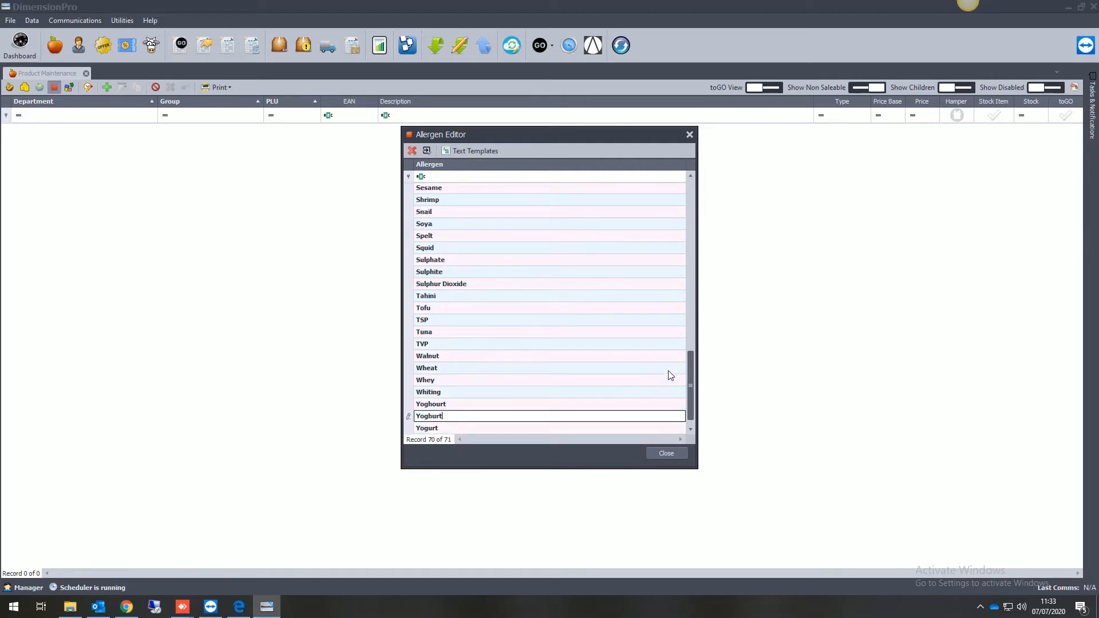
left_click_drag(694, 363, 686, 258)
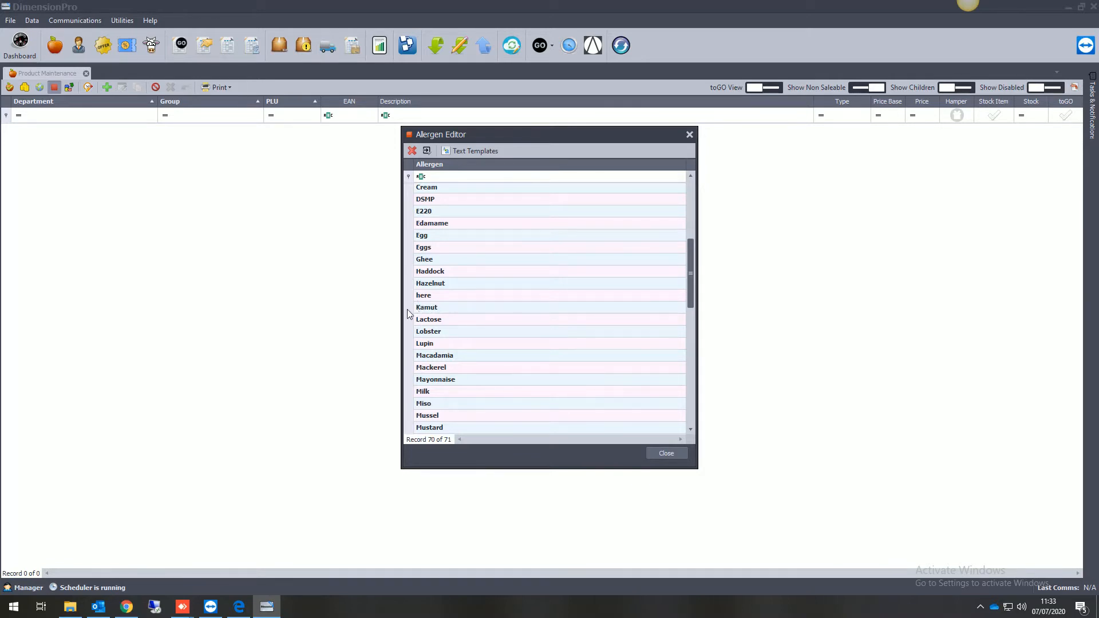
left_click(430, 247)
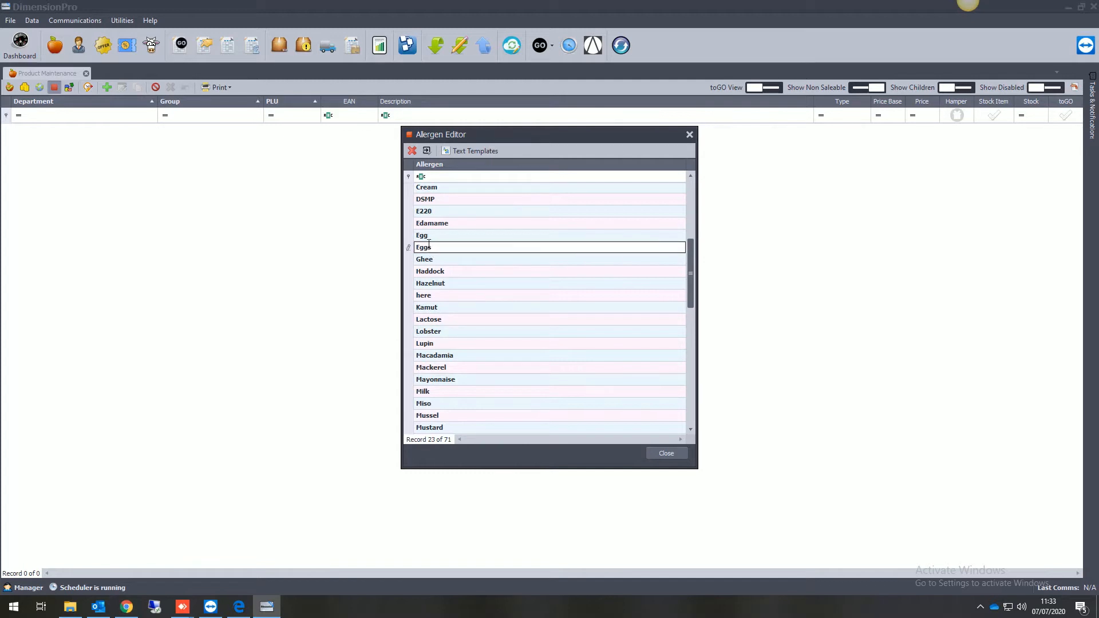
type("'")
key("BackSpace")
left_click(443, 262)
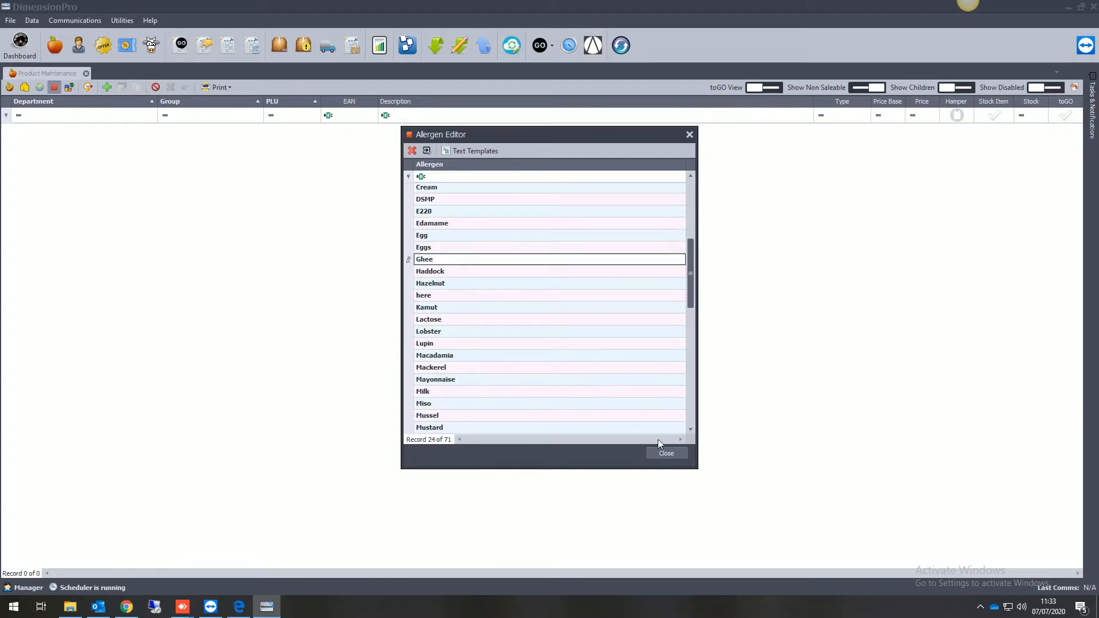
Close the allergen editor and start a new product in The Butchers Shop department and the Beef group.
left_click(665, 453)
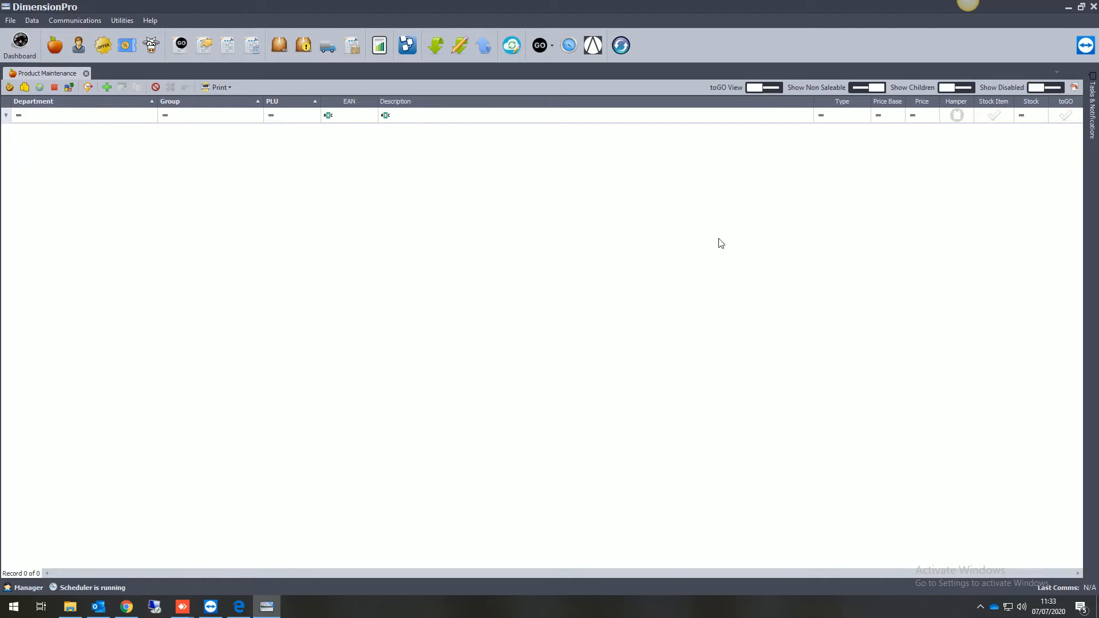
left_click(105, 86)
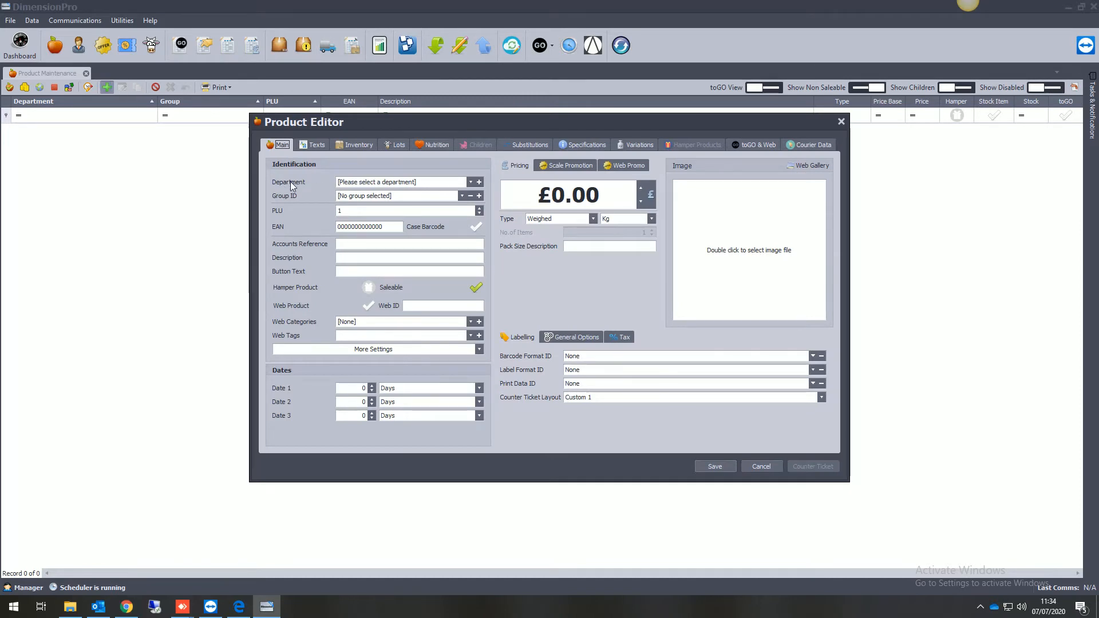
left_click(343, 183)
left_click(378, 205)
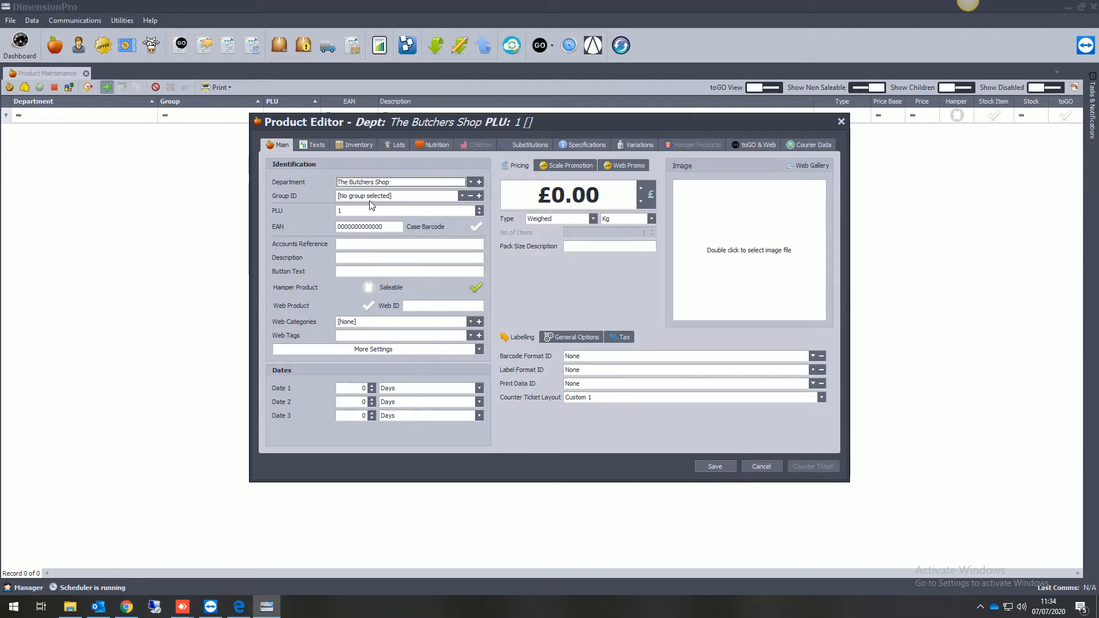
left_click(372, 196)
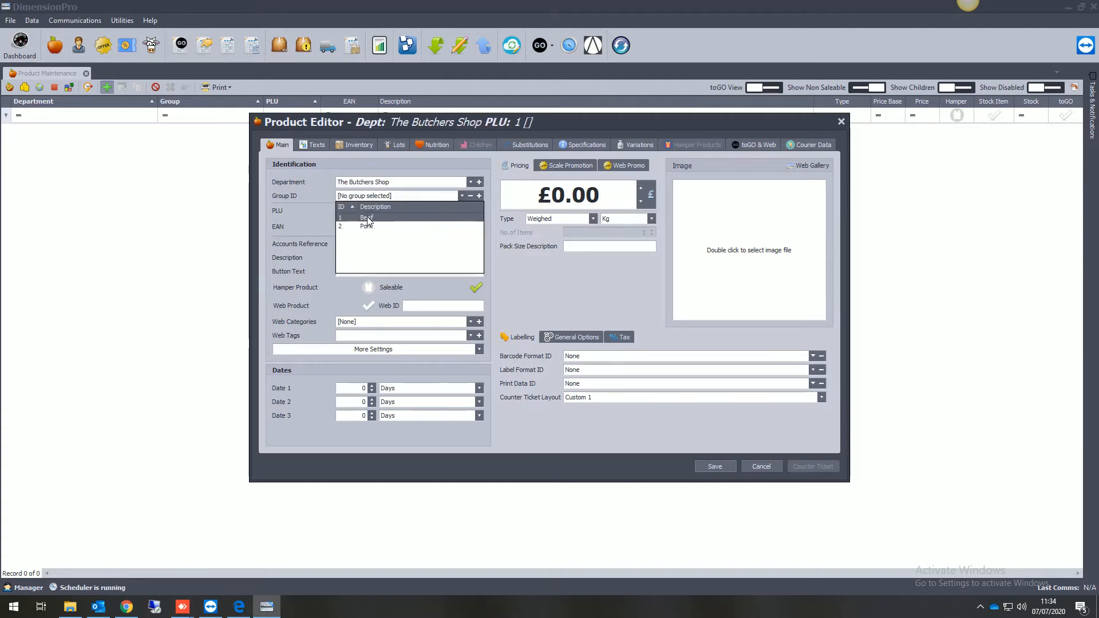
left_click(366, 217)
left_click(363, 211)
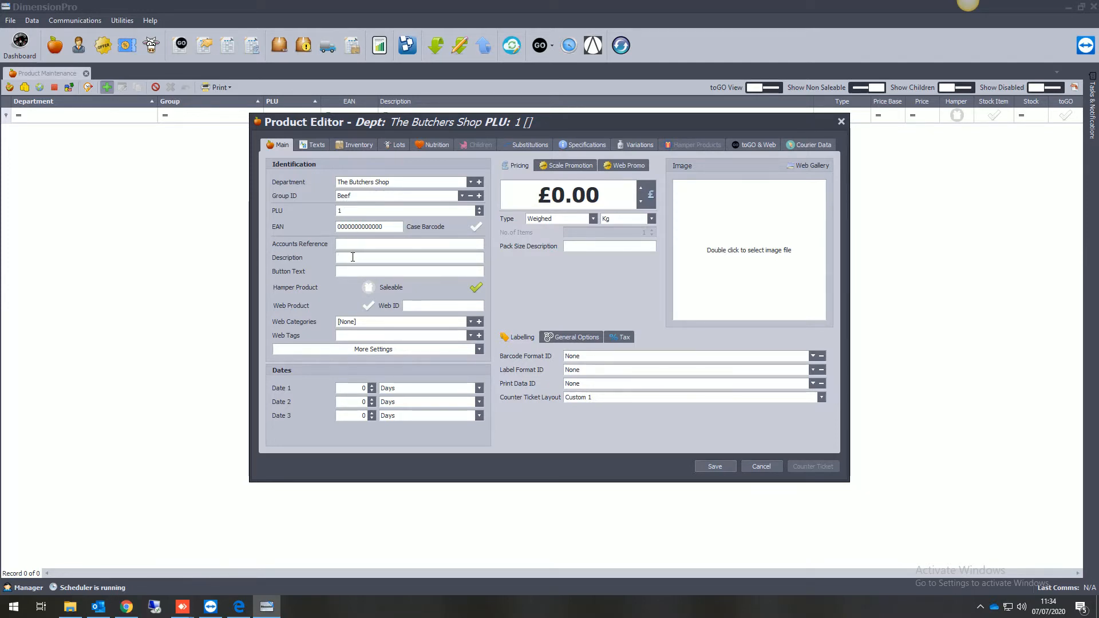
Enter TopSide as the new product's description.
left_click(348, 257)
type("TopSide")
left_click(363, 269)
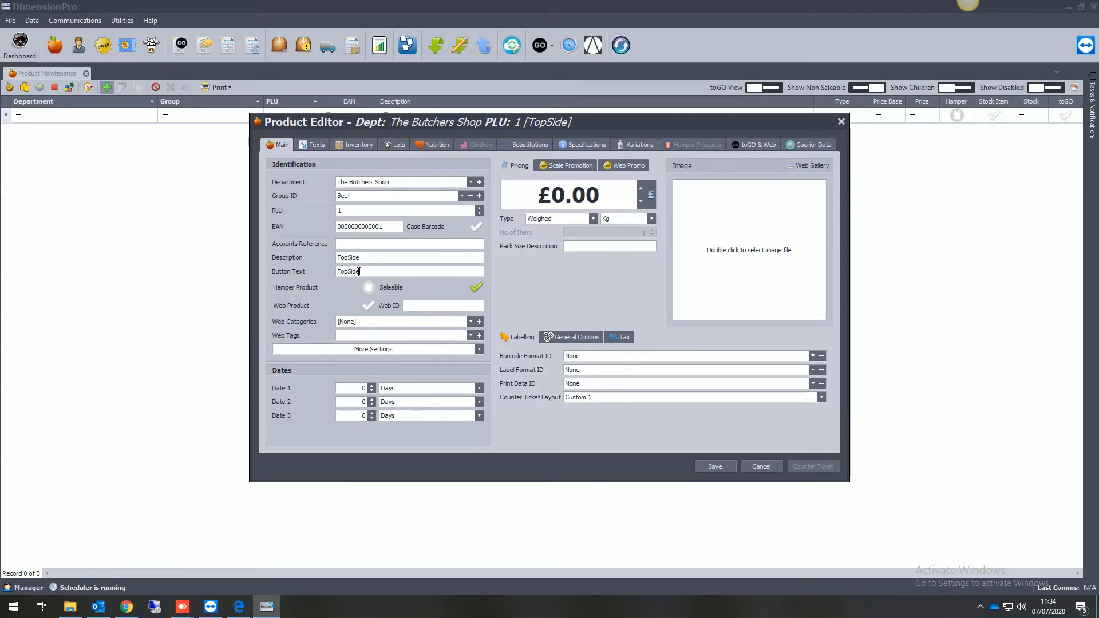
Compare the product's description and button text with Text Area 1 of its scale texts.
left_click(313, 145)
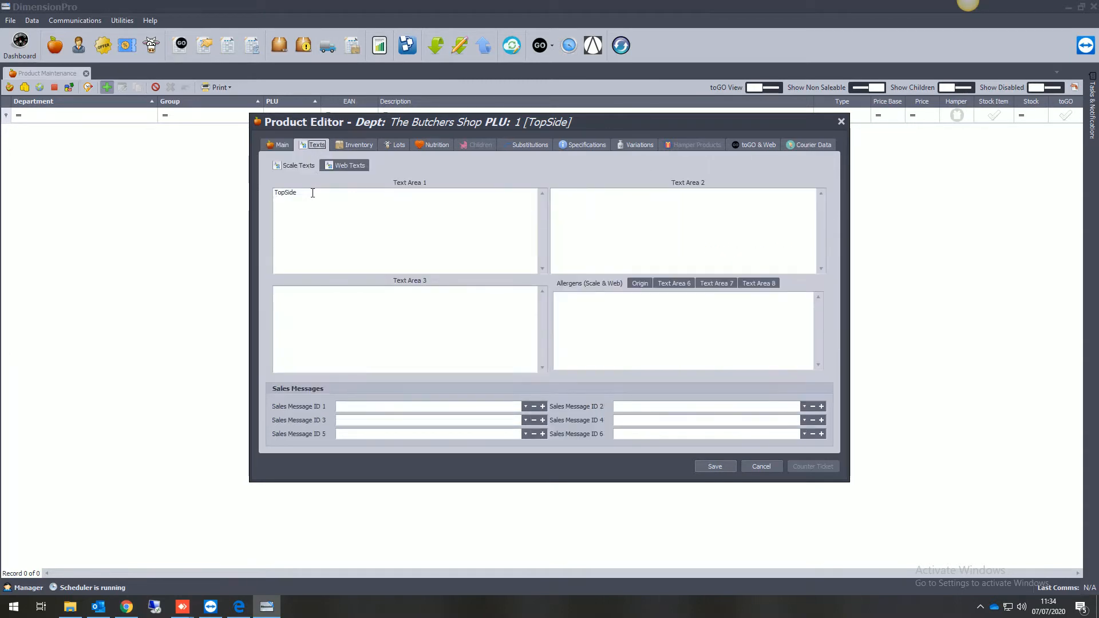
left_click(285, 145)
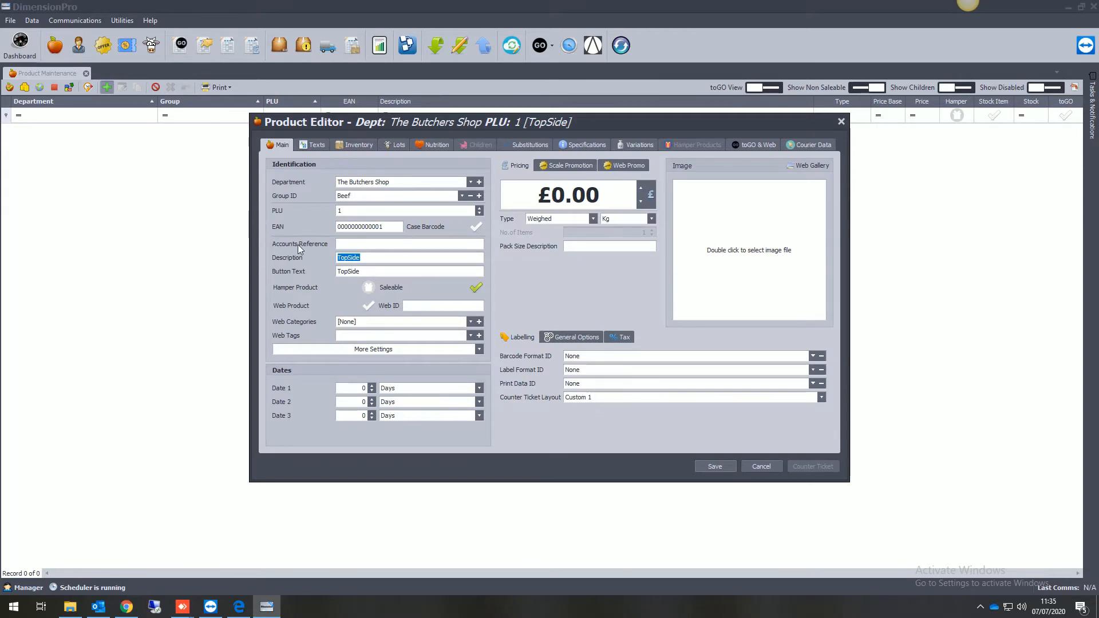
left_click_drag(369, 271, 332, 271)
left_click(316, 143)
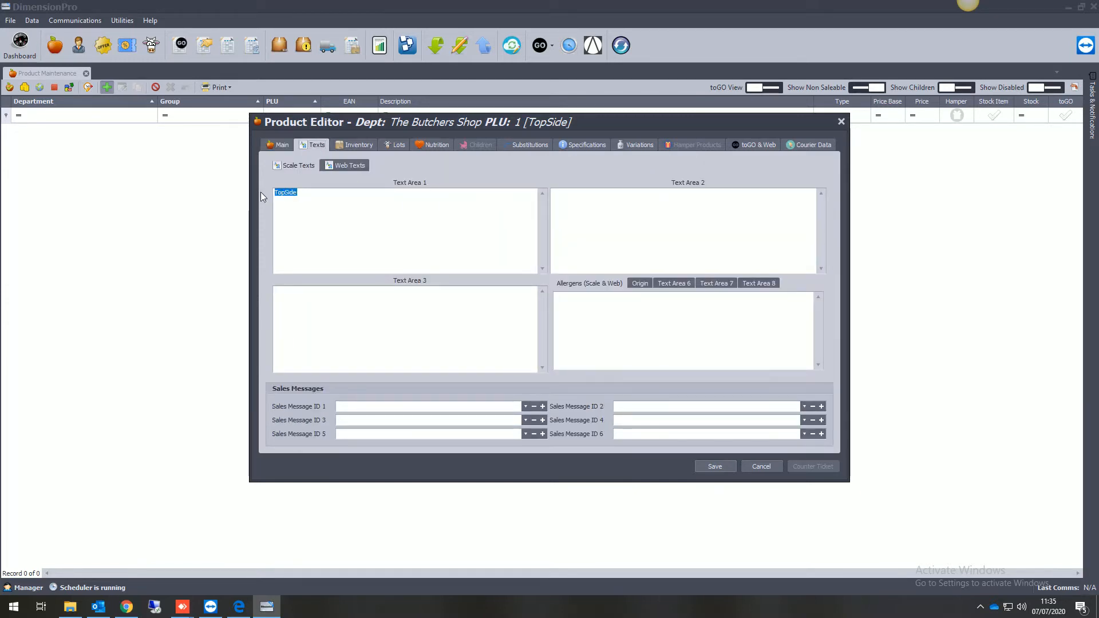
left_click(281, 145)
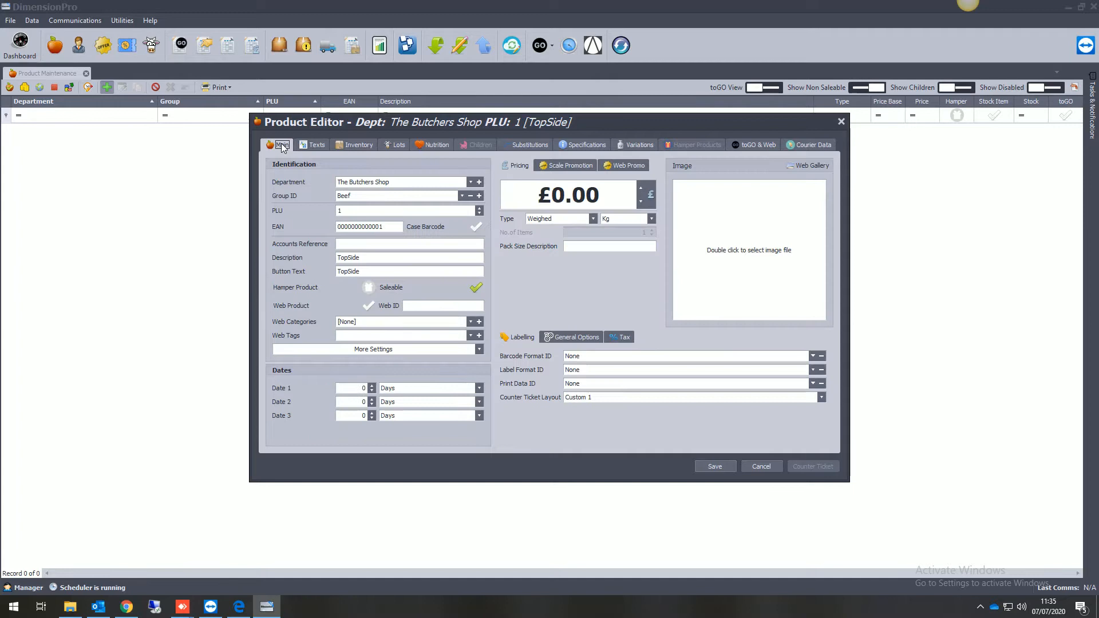
Set TopSide's Date 1 to 5 days and Date 2 to 90 days.
left_click(348, 387)
left_click(372, 385)
left_click(372, 386)
left_click(372, 386)
left_click(372, 386)
left_click(372, 386)
type("10")
left_click_drag(354, 403, 385, 403)
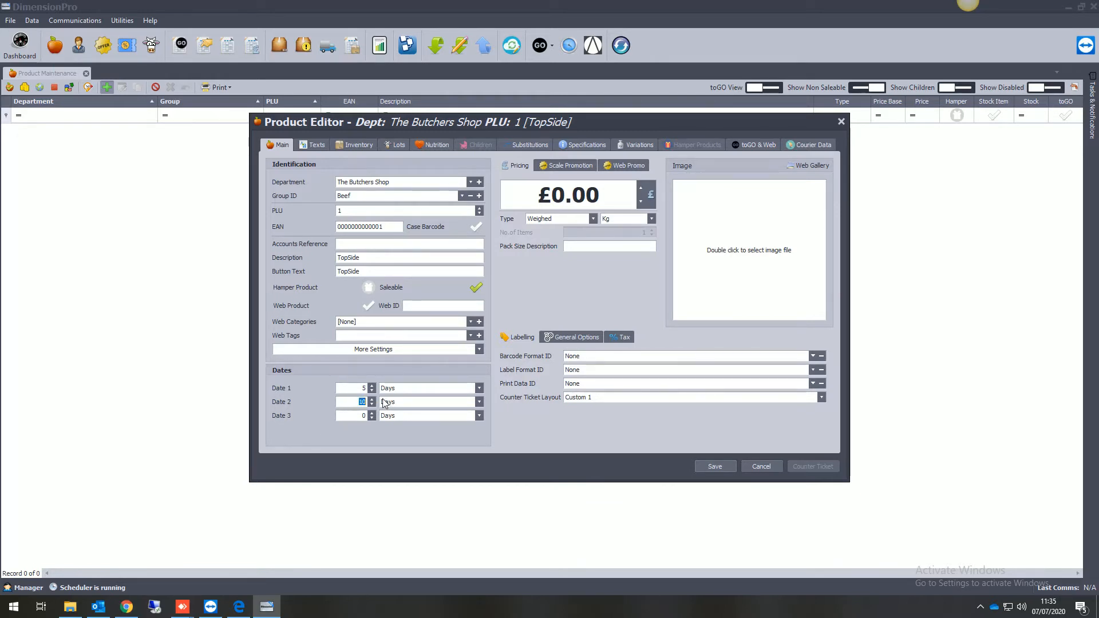
type("90")
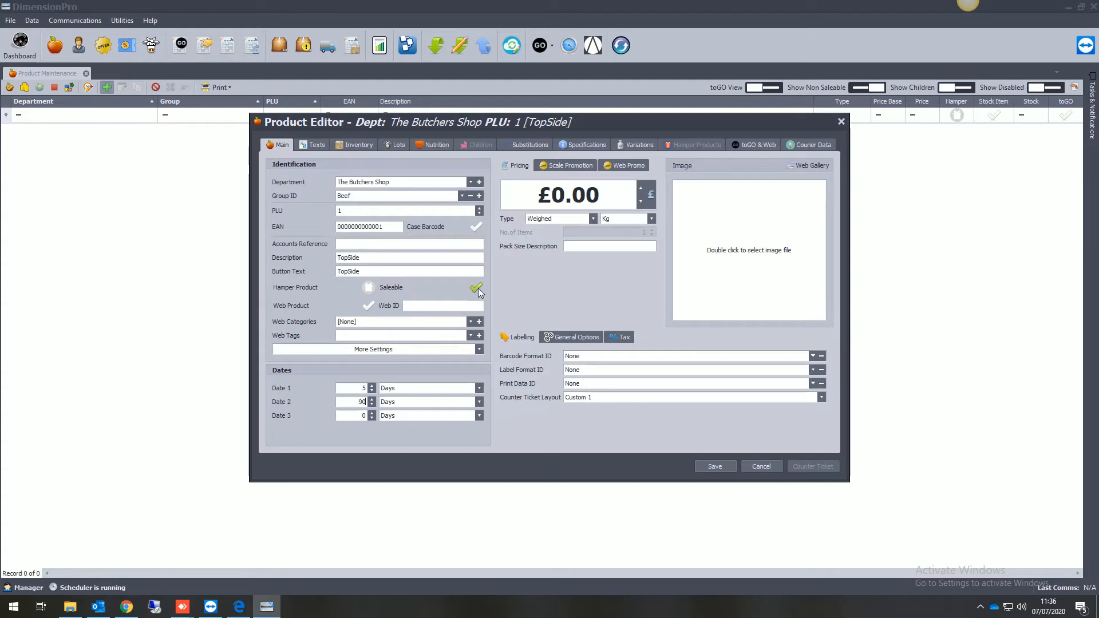
Set TopSide's price to £8.99 and save the product.
left_click(575, 196)
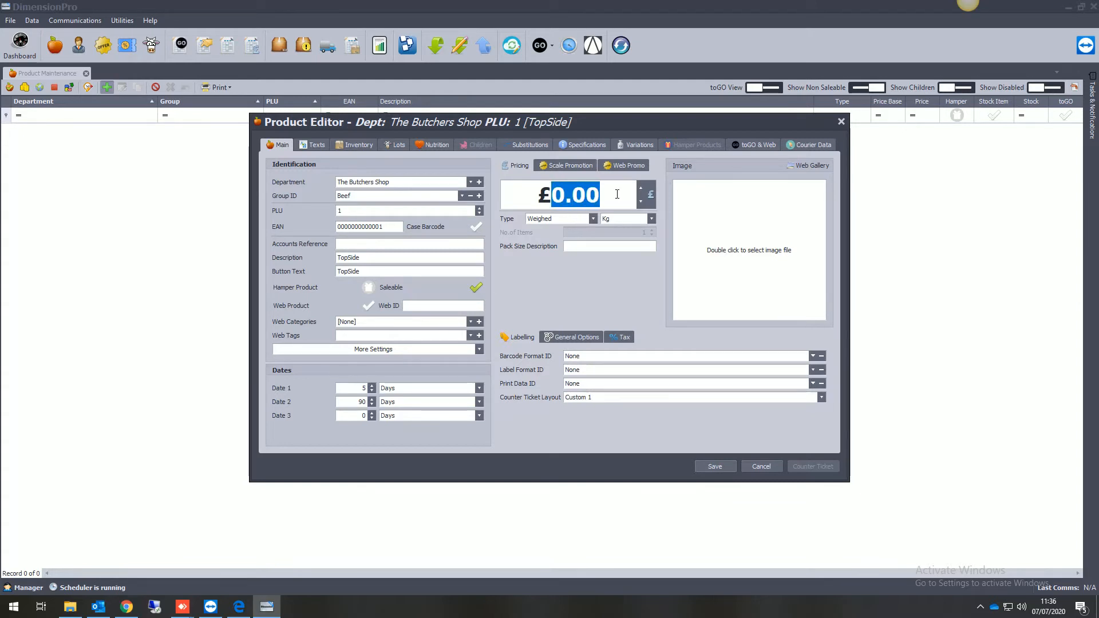
type("8.99")
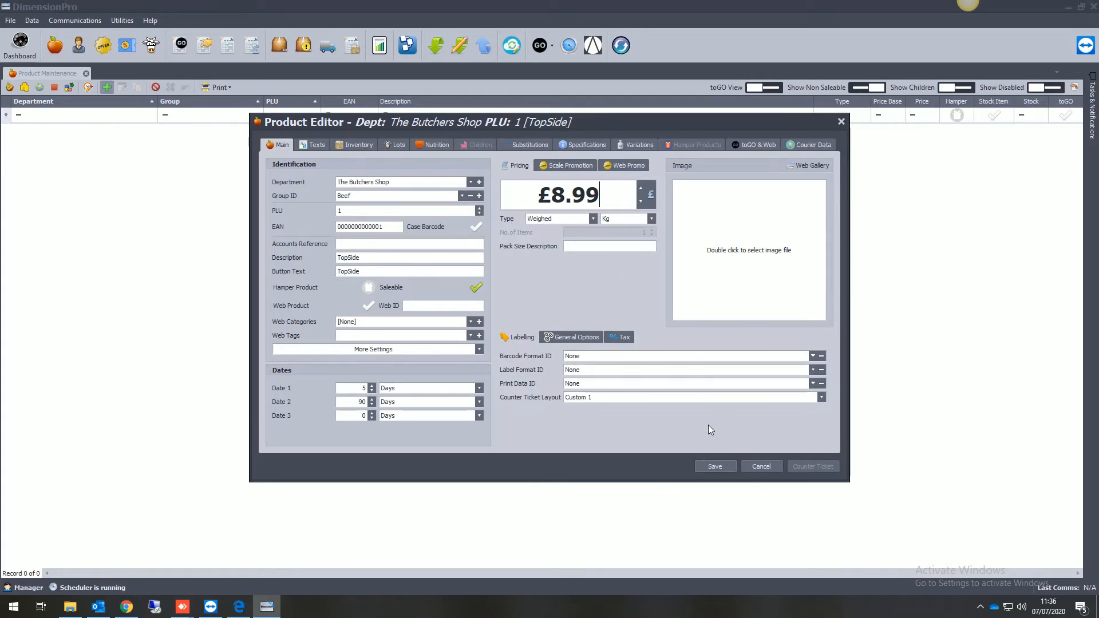
left_click(716, 466)
Reopen TopSide and review its labelling, general and tax options, plus the product group list.
double_click(303, 160)
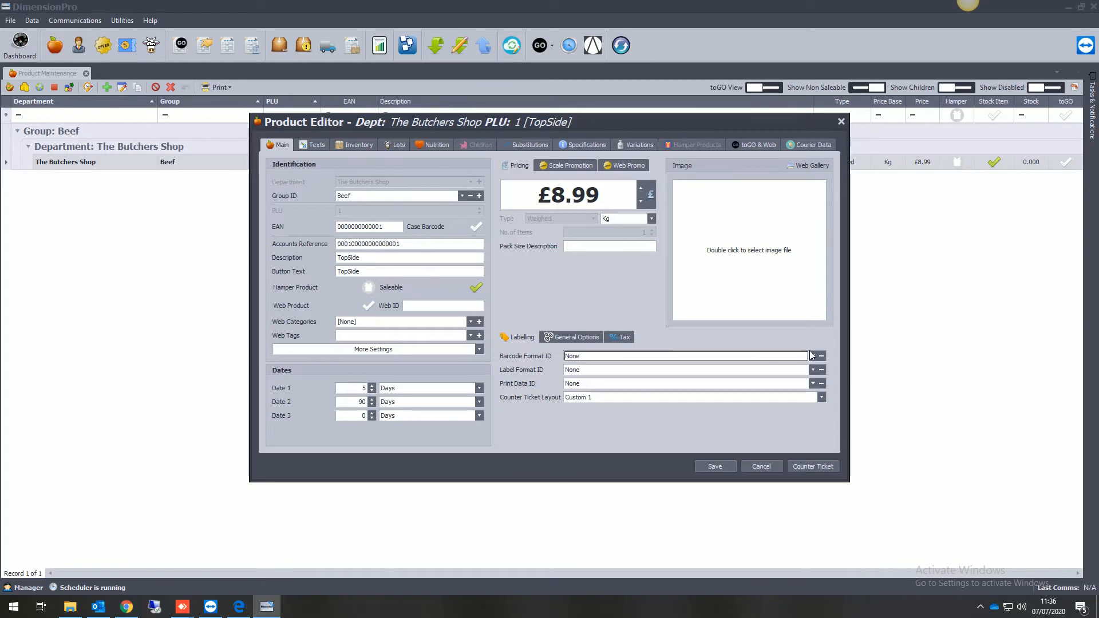
left_click(573, 376)
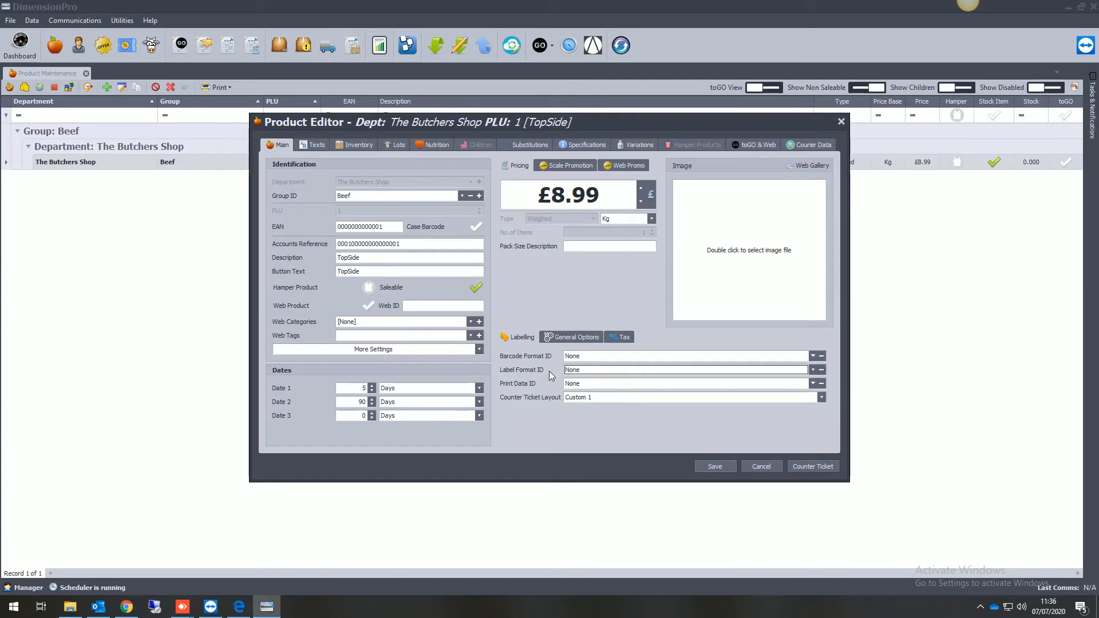
left_click(570, 338)
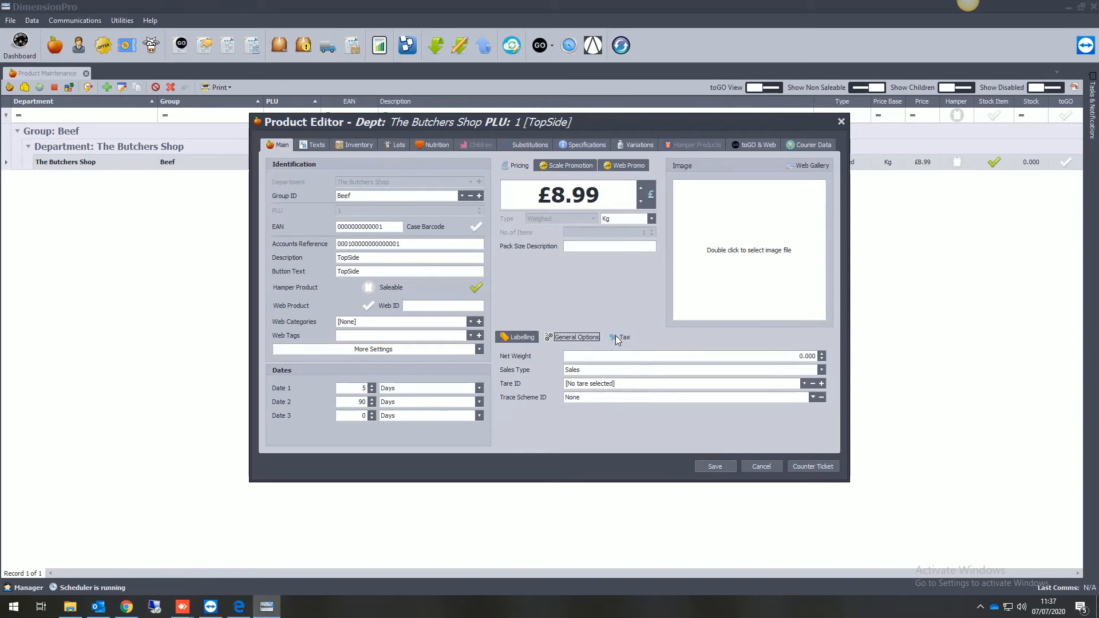
left_click(623, 342)
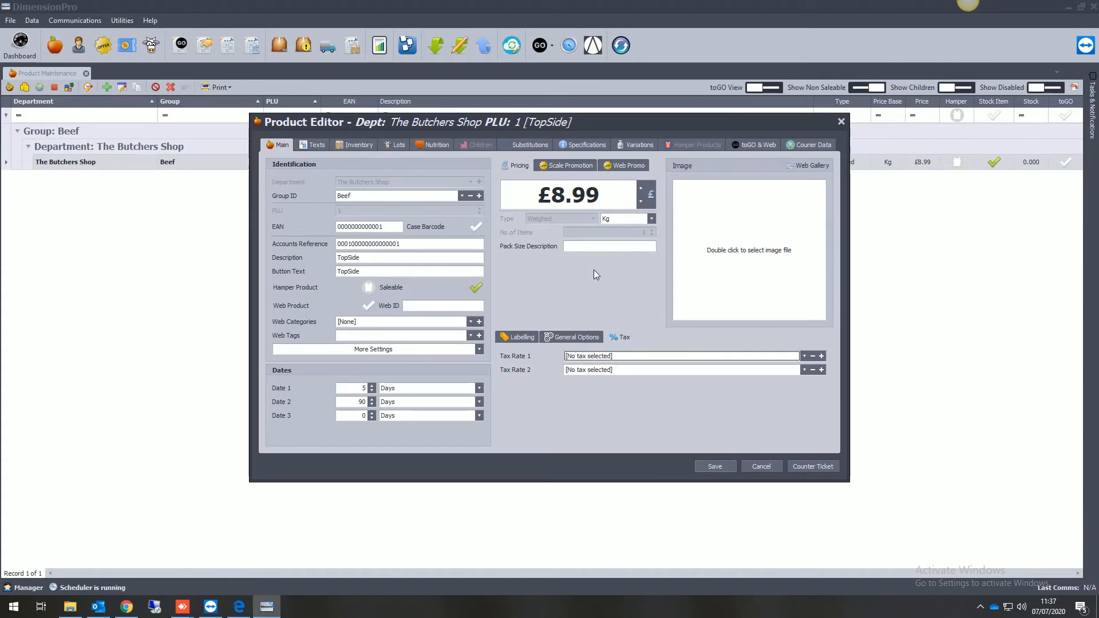
left_click(480, 196)
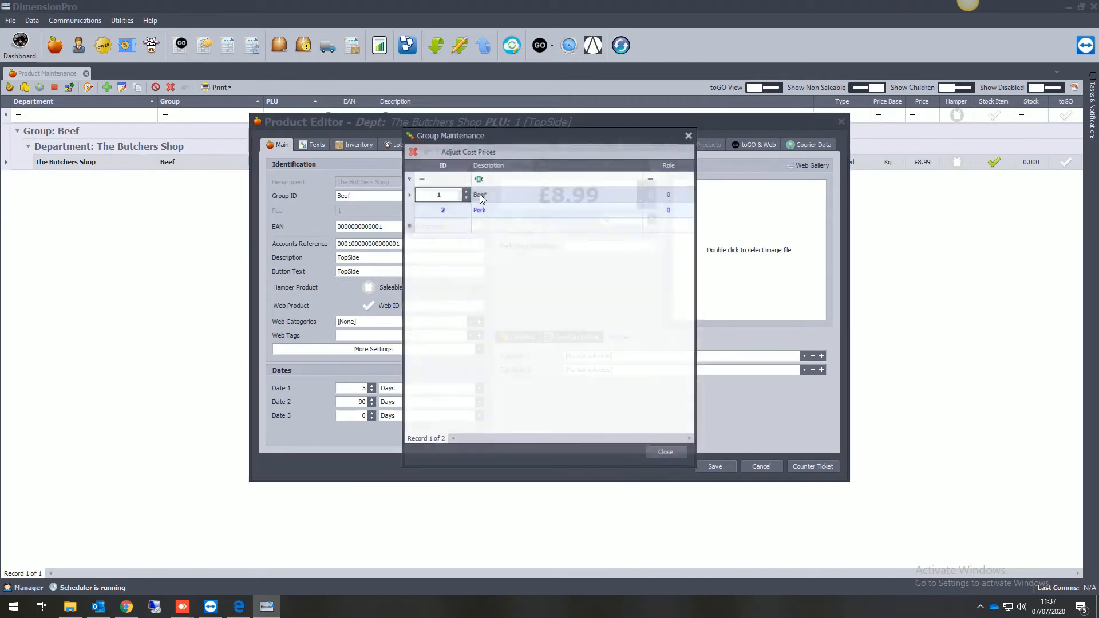
left_click(690, 135)
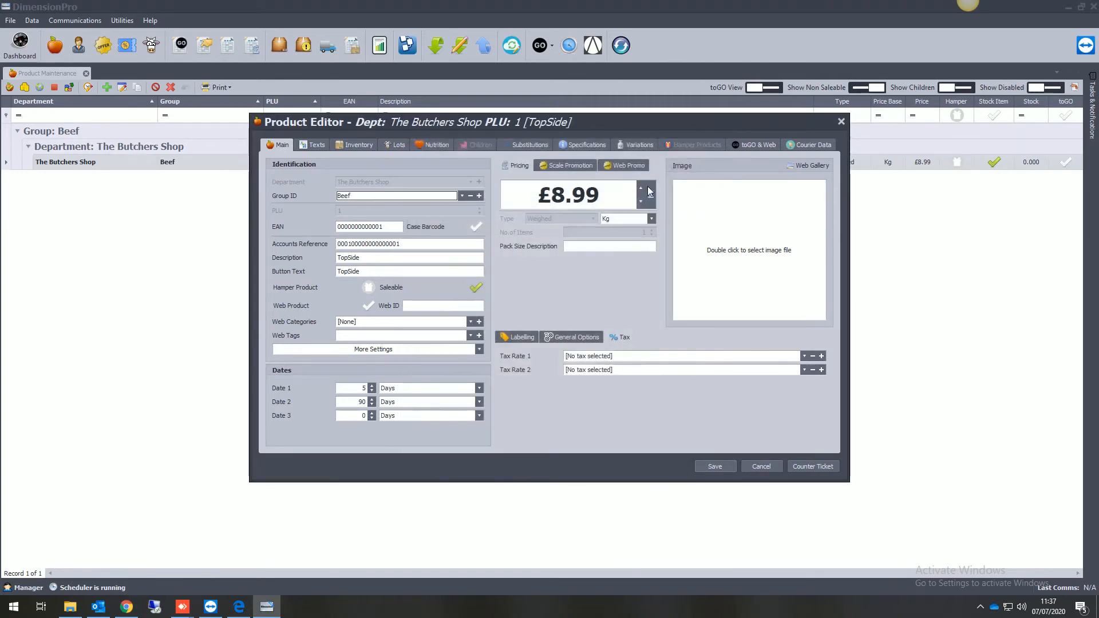
Open the tax rate editor from Tax Rate 1 and add a rate with ID 1 and description 0%.
left_click(821, 356)
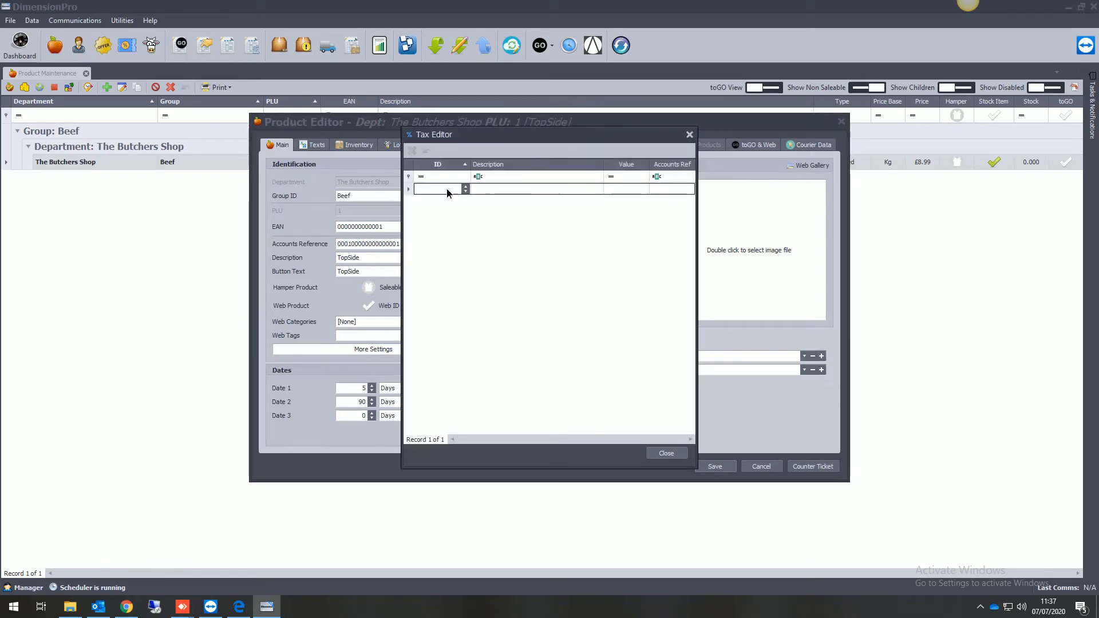
type("1")
key("Tab")
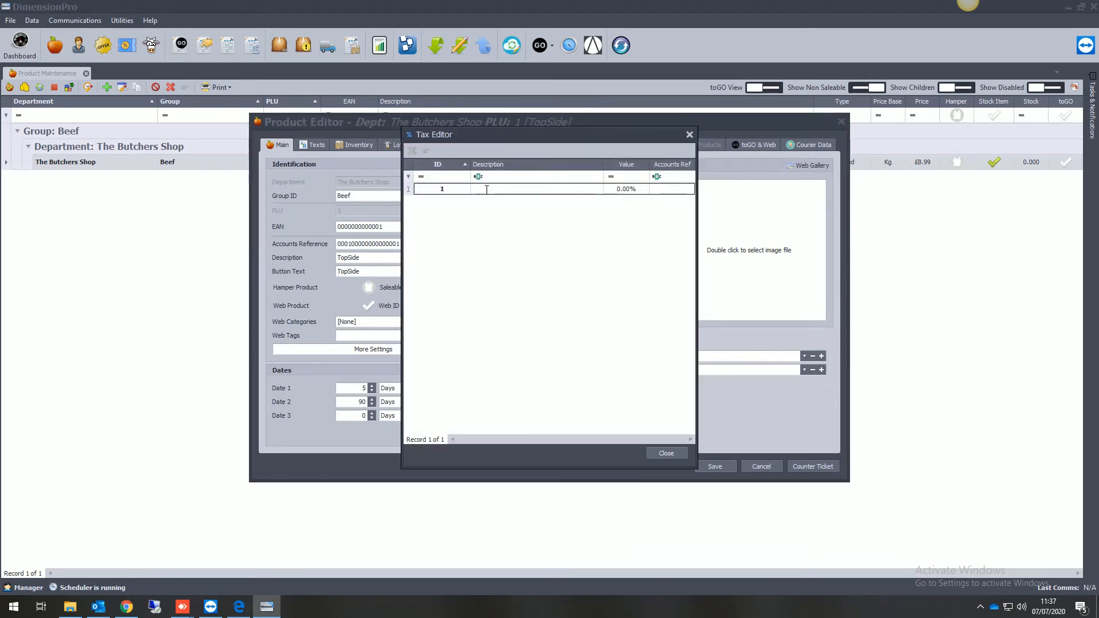
type("0%")
key("Return")
Add a second tax rate with ID 2, description 20% and a value of 20%.
left_click(458, 205)
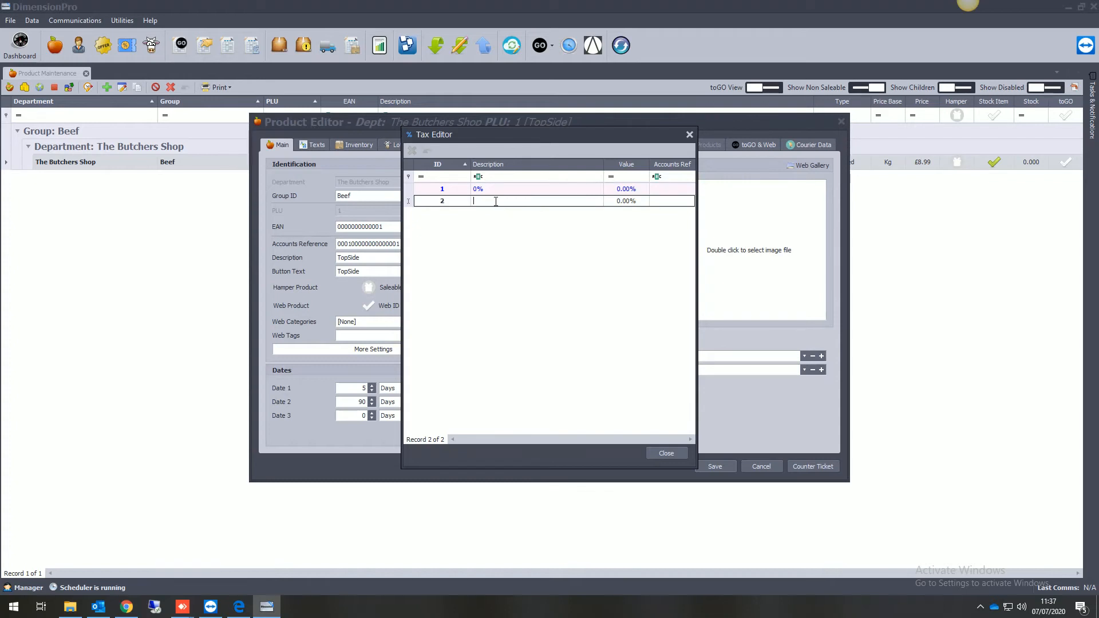
type("20")
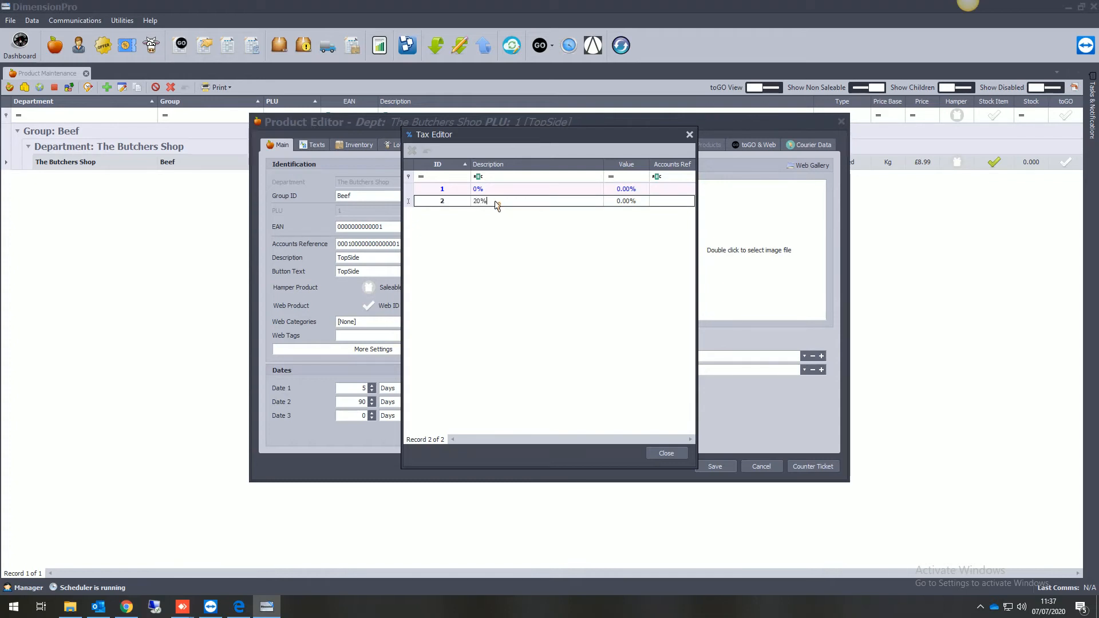
left_click(624, 201)
type("20")
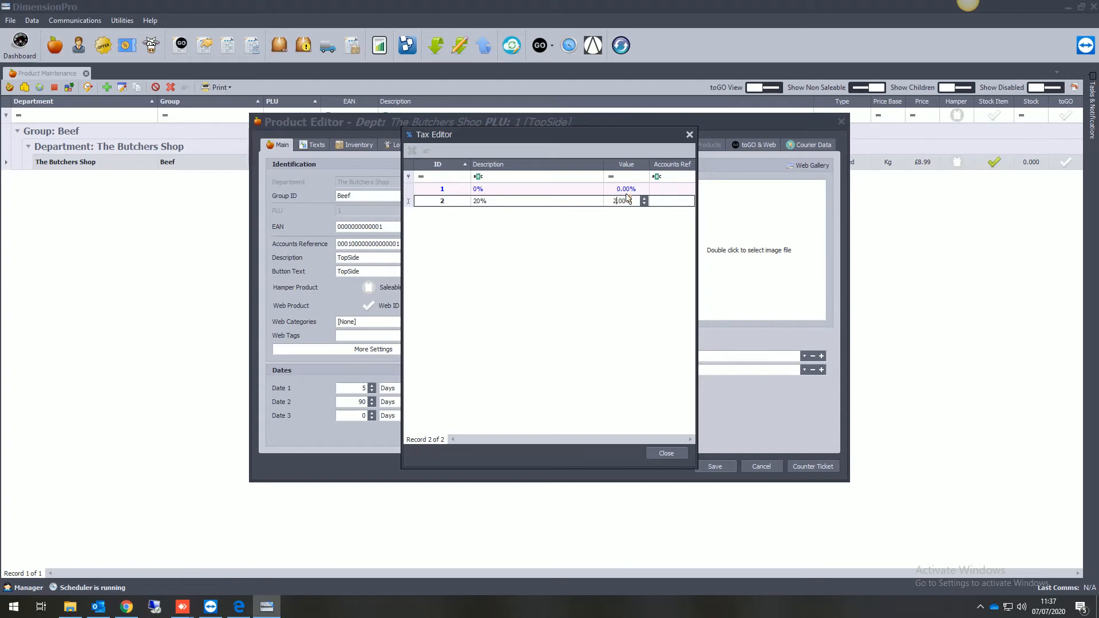
key("Return")
Add a third tax rate with ID 3, description 5% and a value of 5%.
left_click(487, 213)
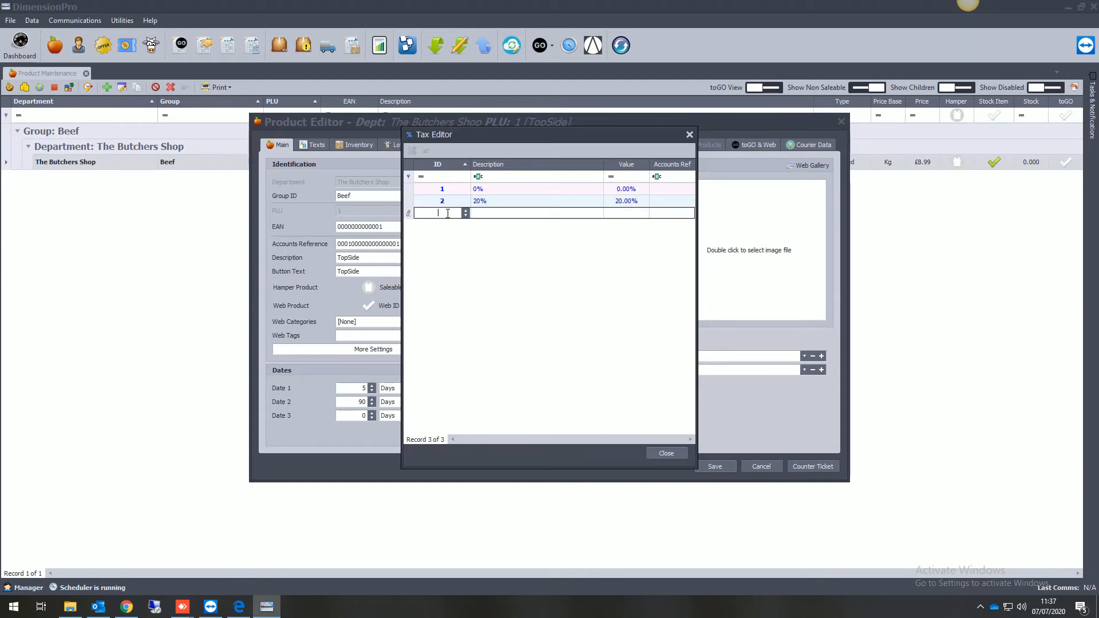
type("5%")
left_click(614, 212)
double_click(614, 213)
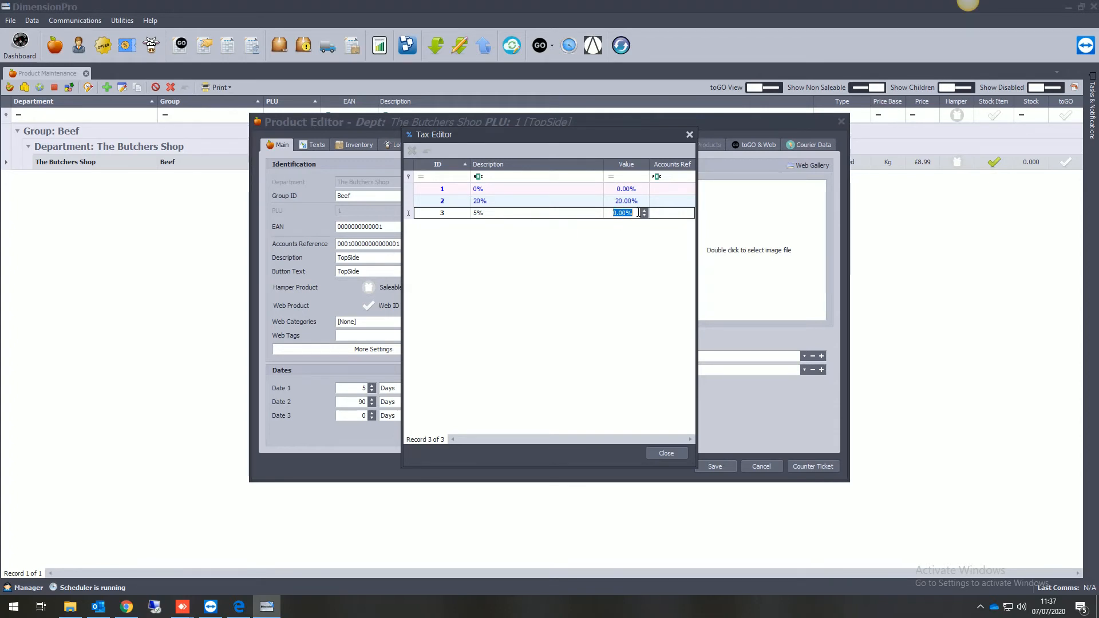
type("5")
key("Return")
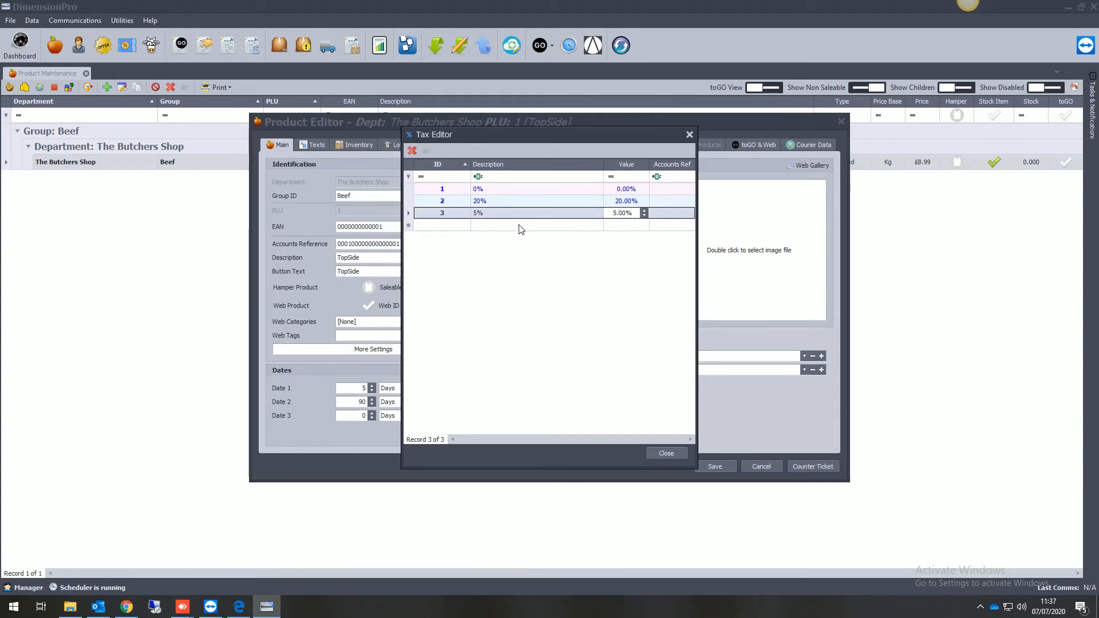
Close the tax editor and assign the 0% rate to TopSide as Tax Rate 1.
left_click(533, 226)
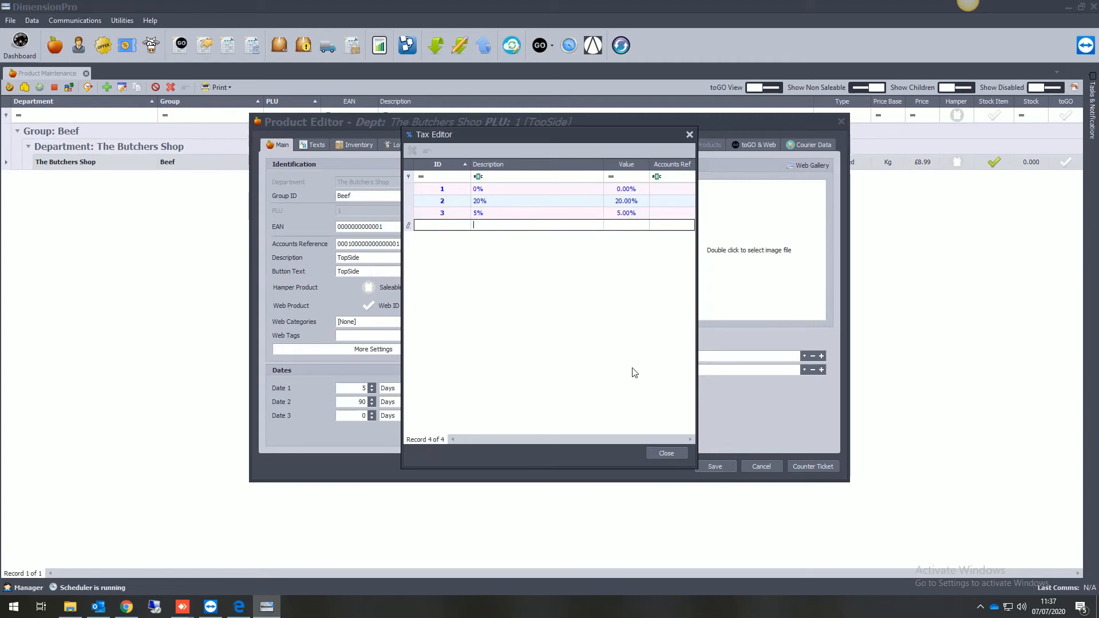
left_click(666, 453)
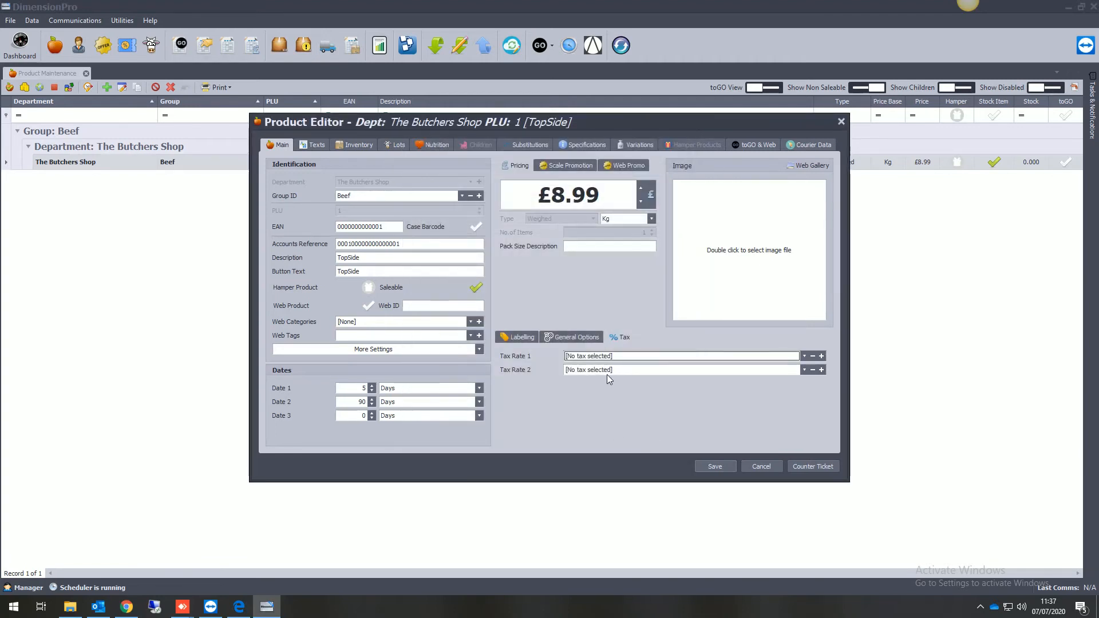
left_click(609, 356)
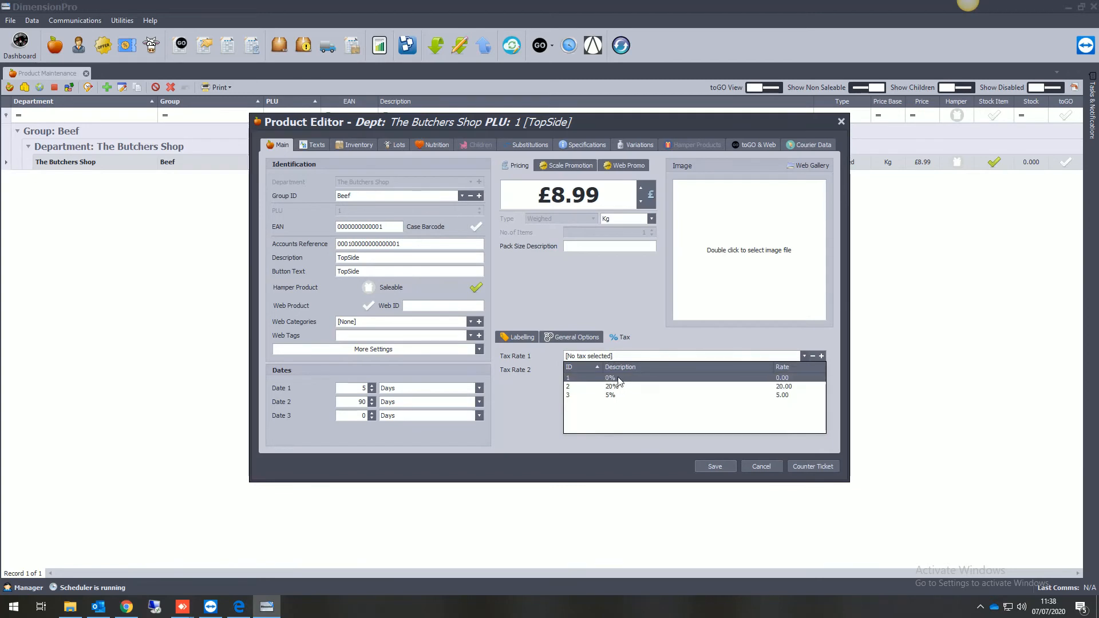
left_click(613, 378)
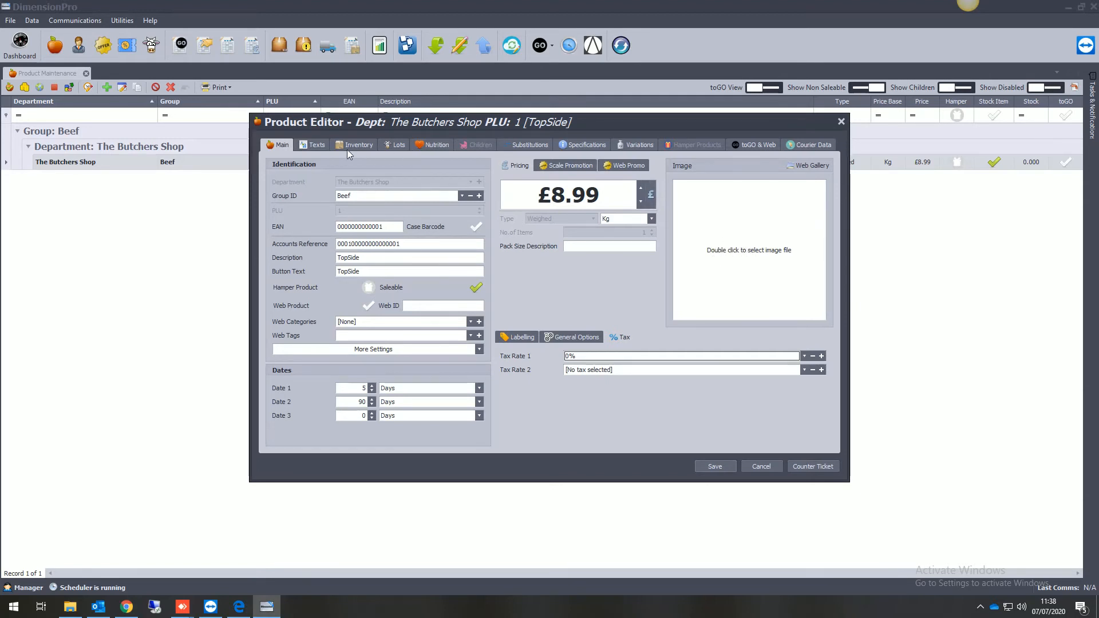
Review TopSide's scale text areas and sales message fields.
left_click(320, 145)
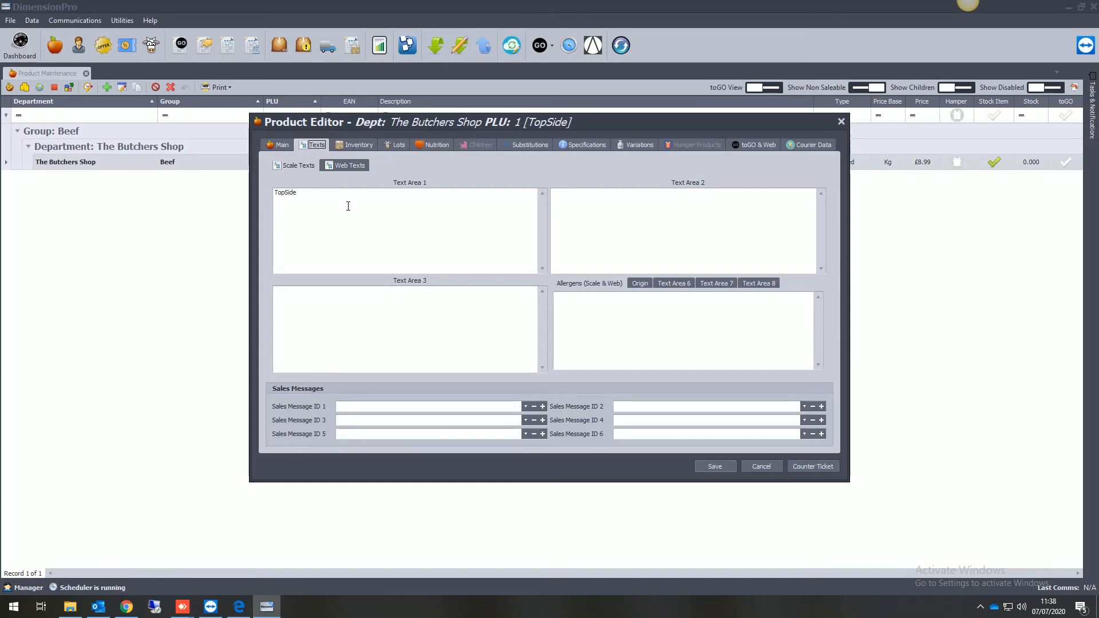
left_click_drag(345, 206, 258, 196)
left_click(536, 232)
left_click(684, 208)
left_click(457, 412)
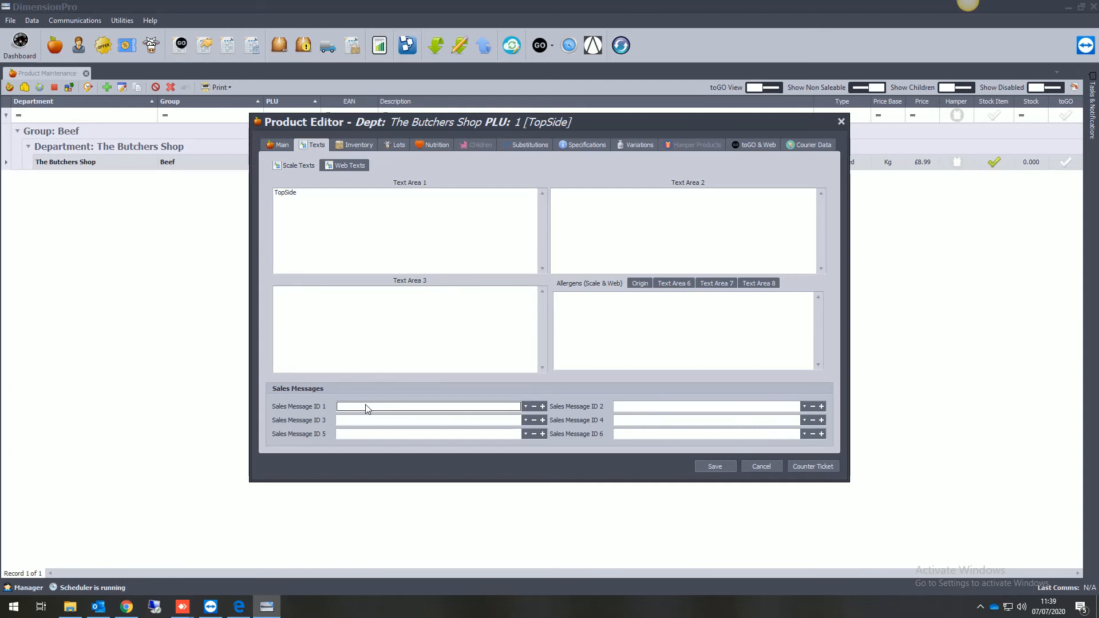
Review TopSide's inventory, nutrition, substitution and variation settings, and return to its main details.
left_click(355, 145)
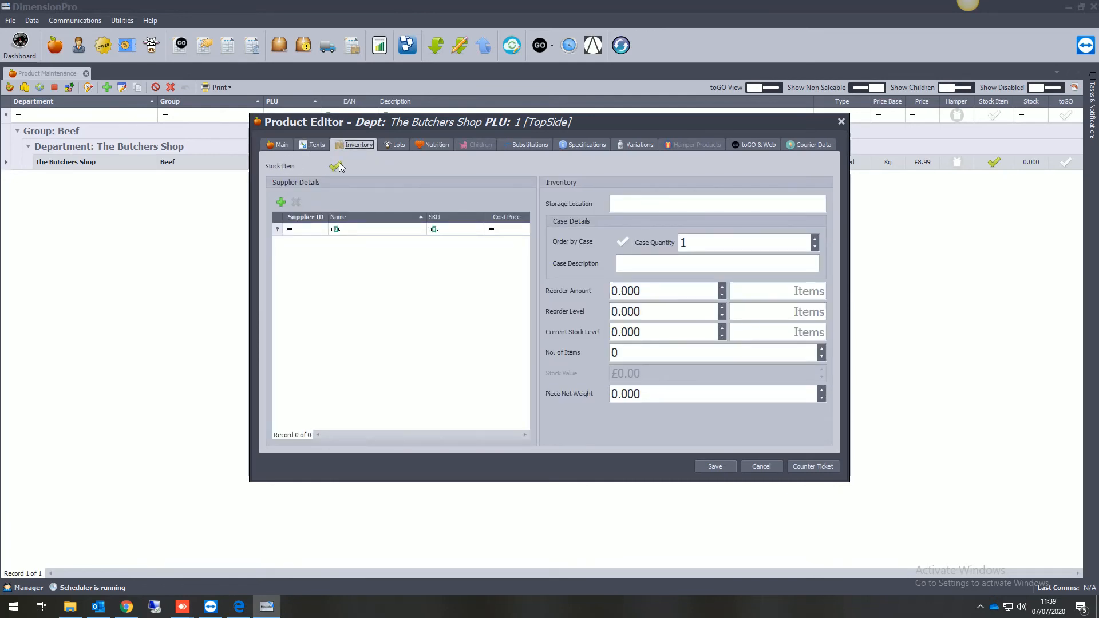
left_click(427, 145)
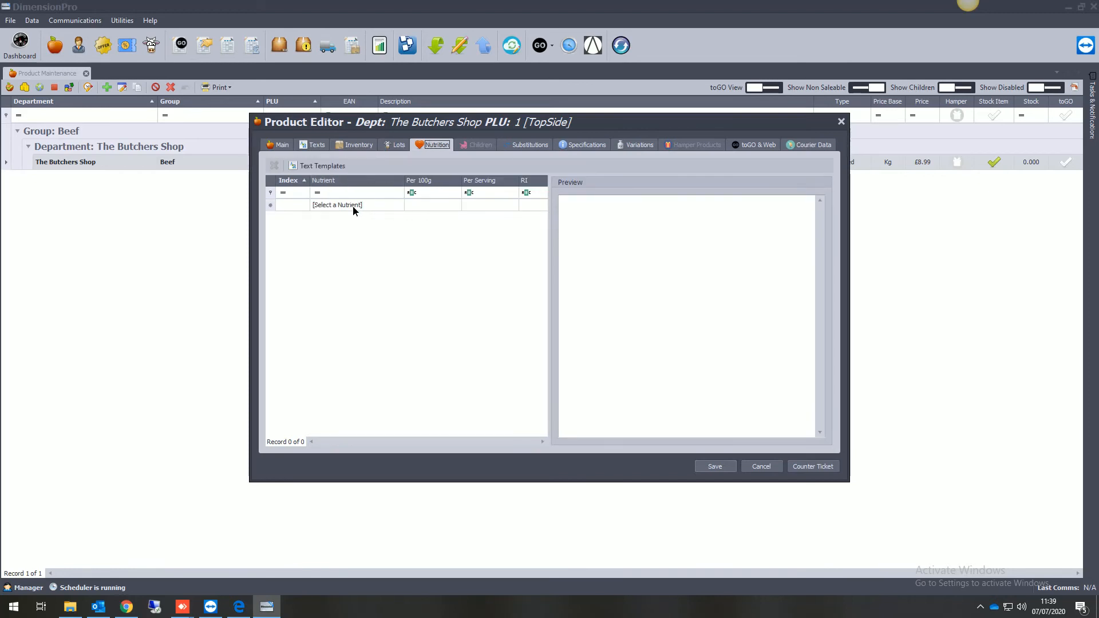
left_click(353, 206)
left_click(524, 143)
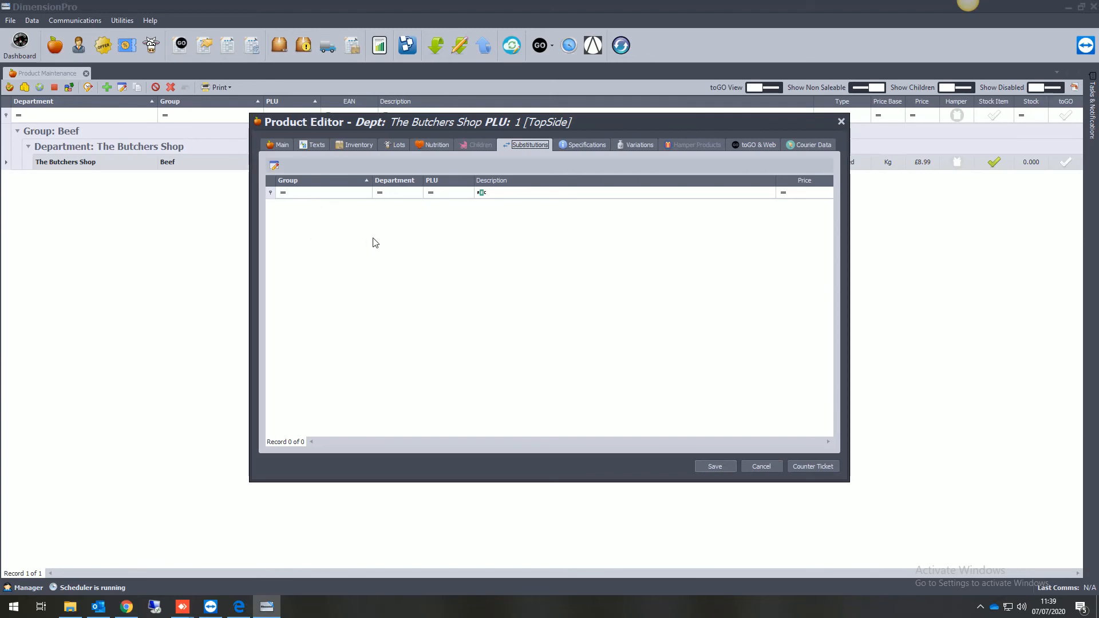
left_click(637, 144)
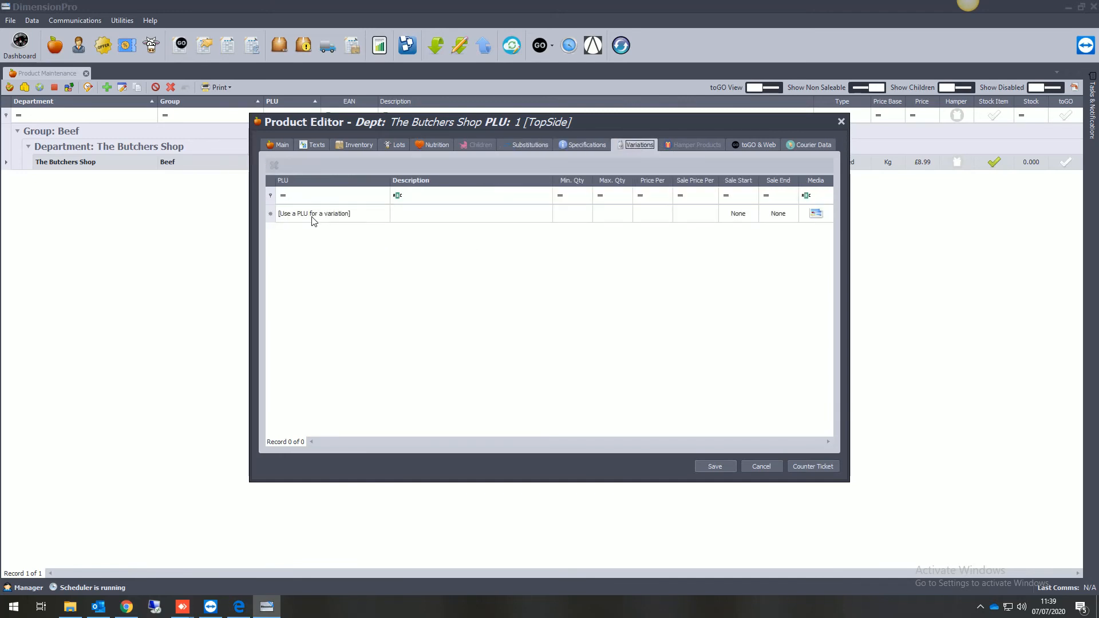
left_click(280, 144)
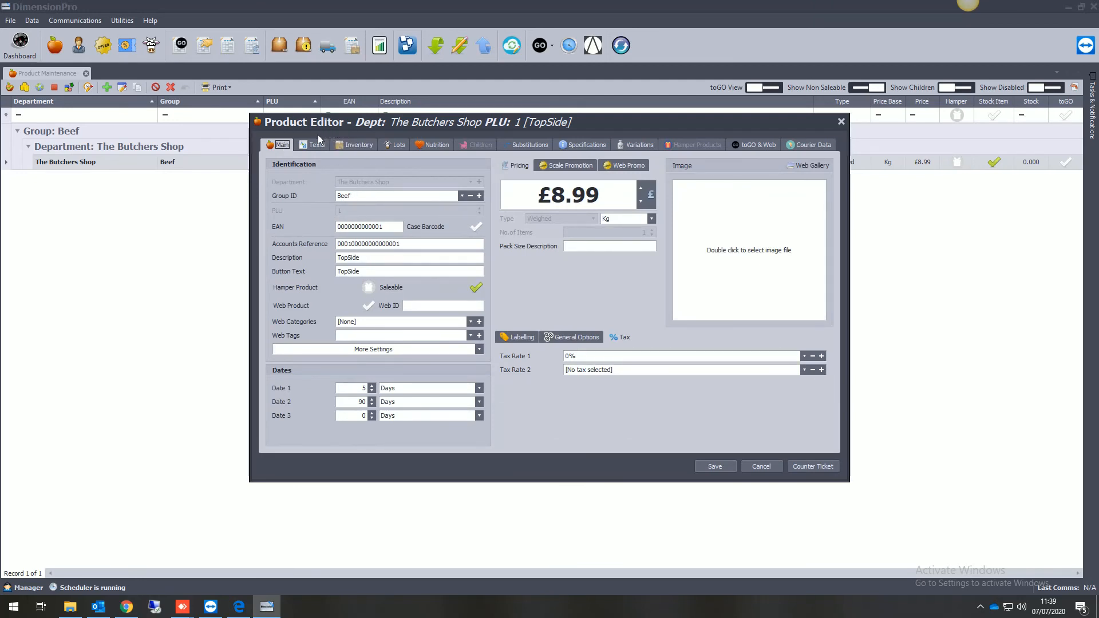
Add a variation of TopSide that uses the TopSide PLU and the description TopSide 2kg.
left_click(633, 143)
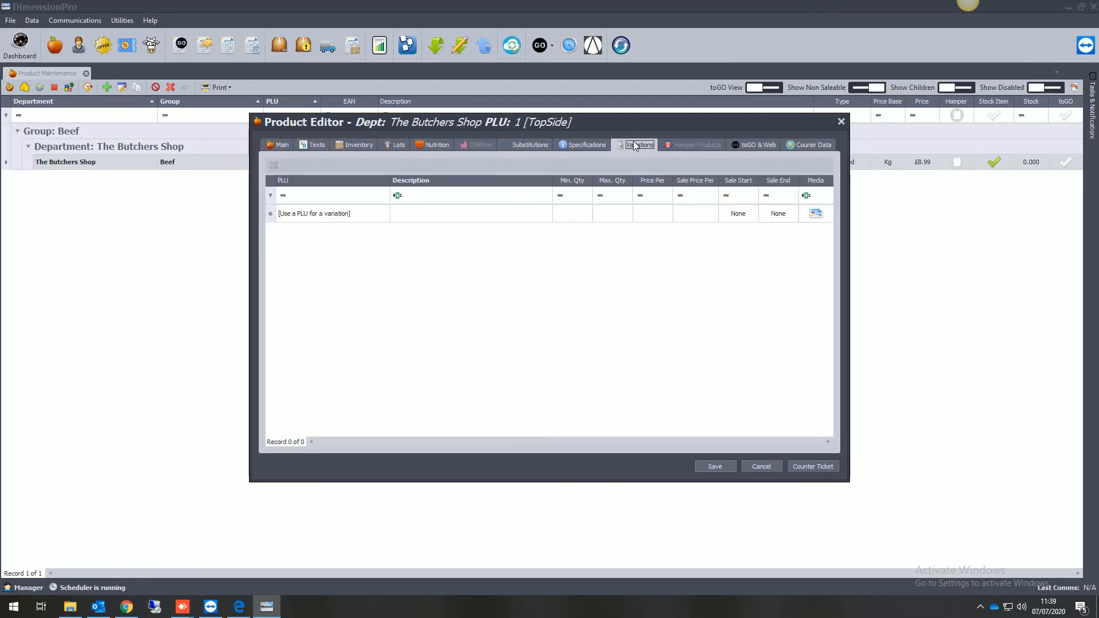
left_click(352, 215)
left_click(322, 239)
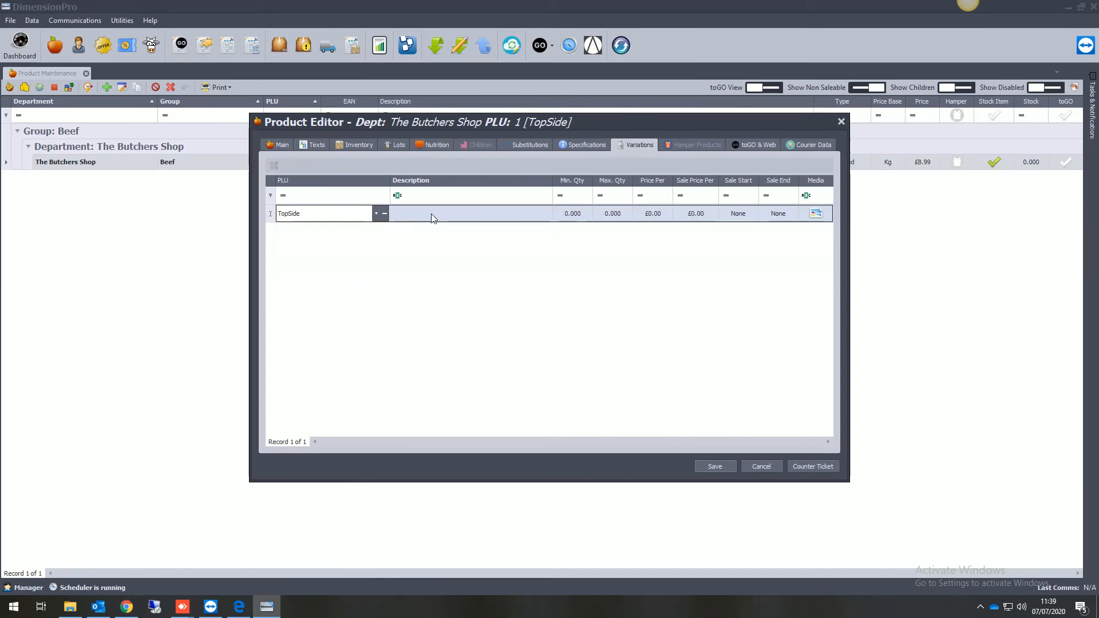
left_click(435, 213)
left_click(446, 214)
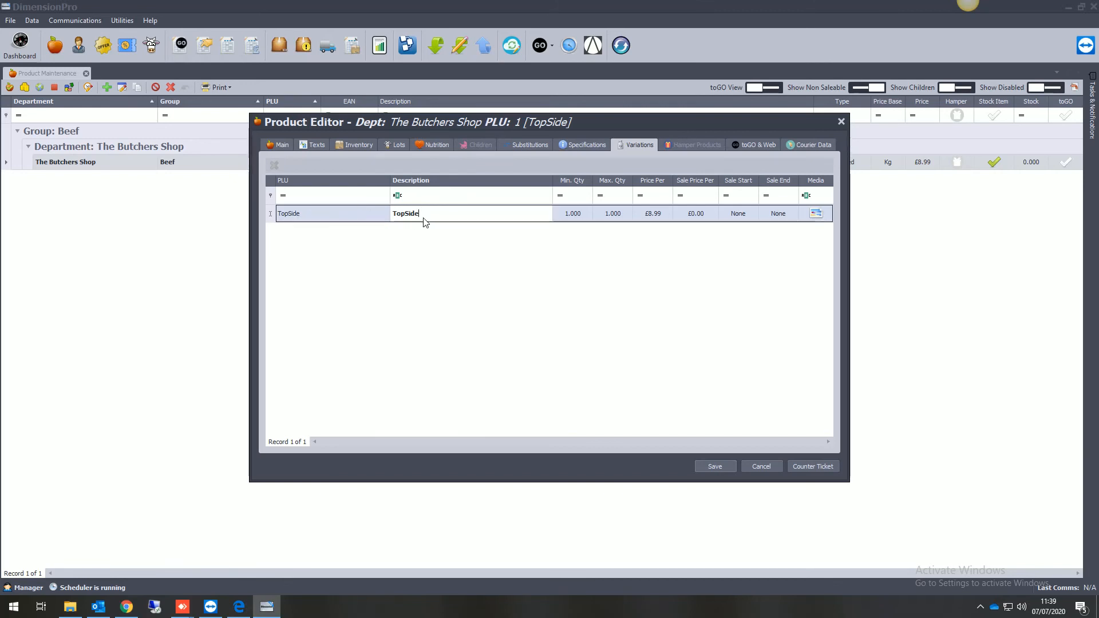
type("2kg")
left_click(557, 219)
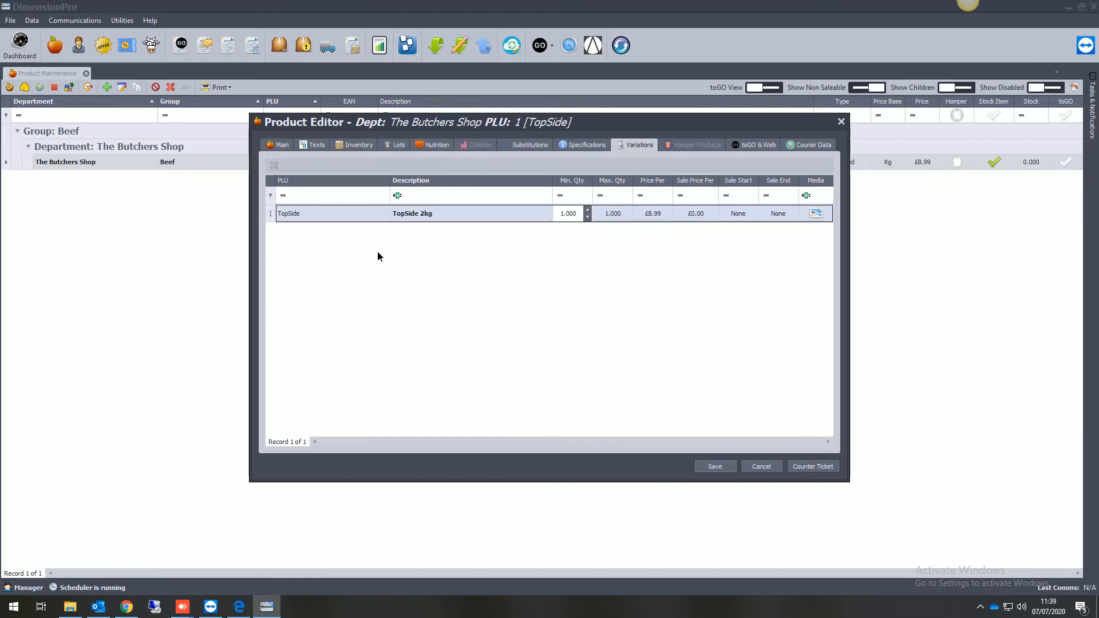
Try to add a second variation with the description TopSide 3kg, adapted from the 2kg description, and discard the unfinished row.
left_click(328, 229)
left_click(430, 233)
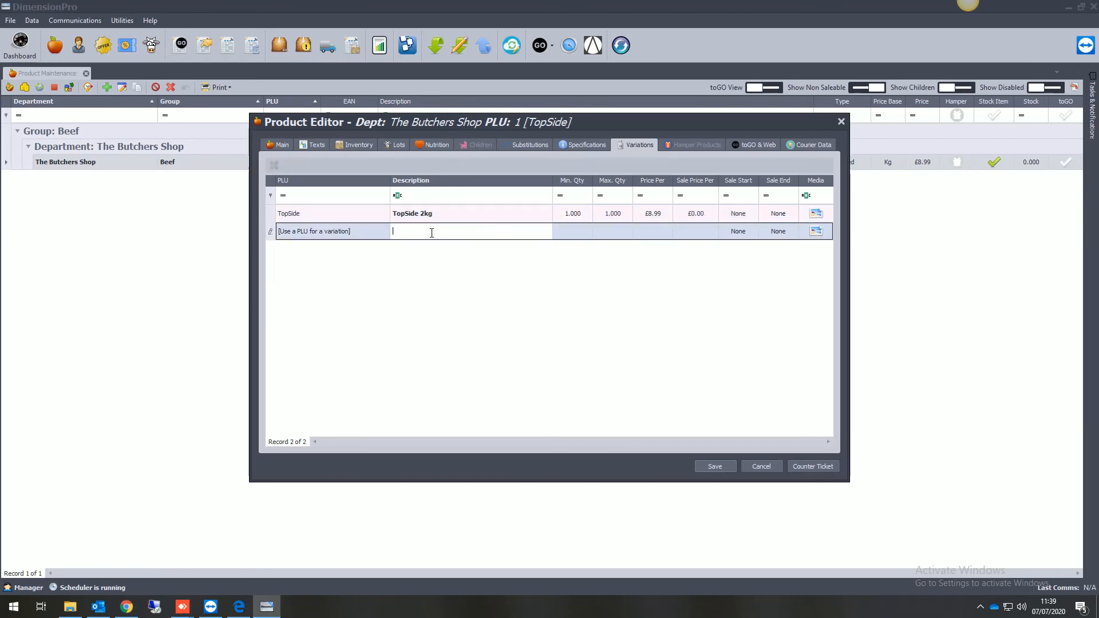
left_click_drag(452, 215, 381, 214)
key("ctrl+c")
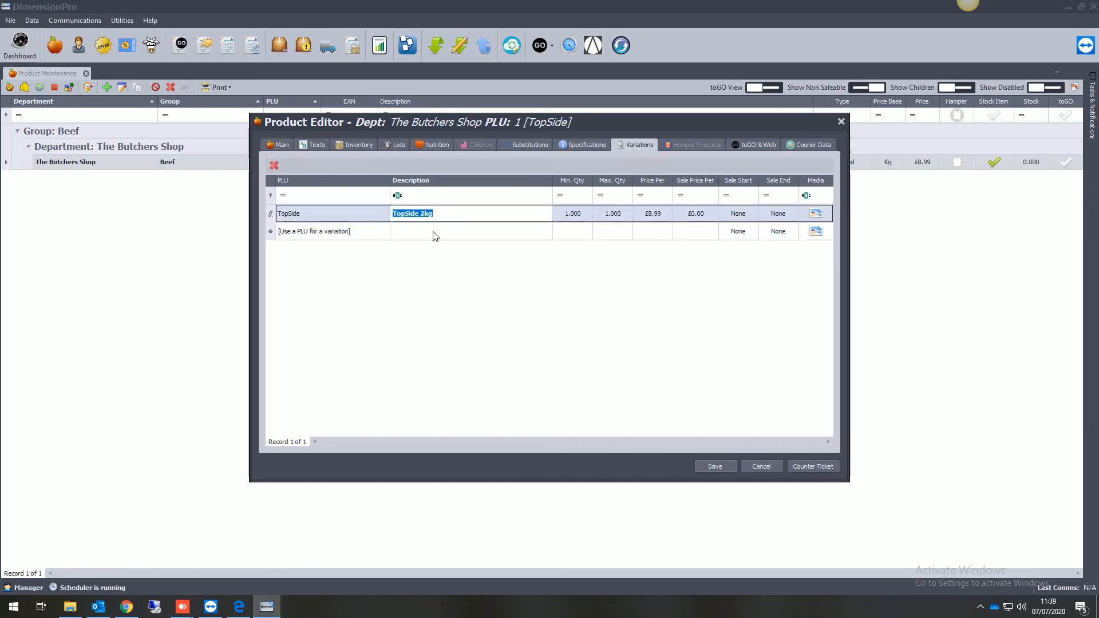
left_click(435, 232)
key("ctrl+v")
key("Left")
key("Left")
key("shift+Left")
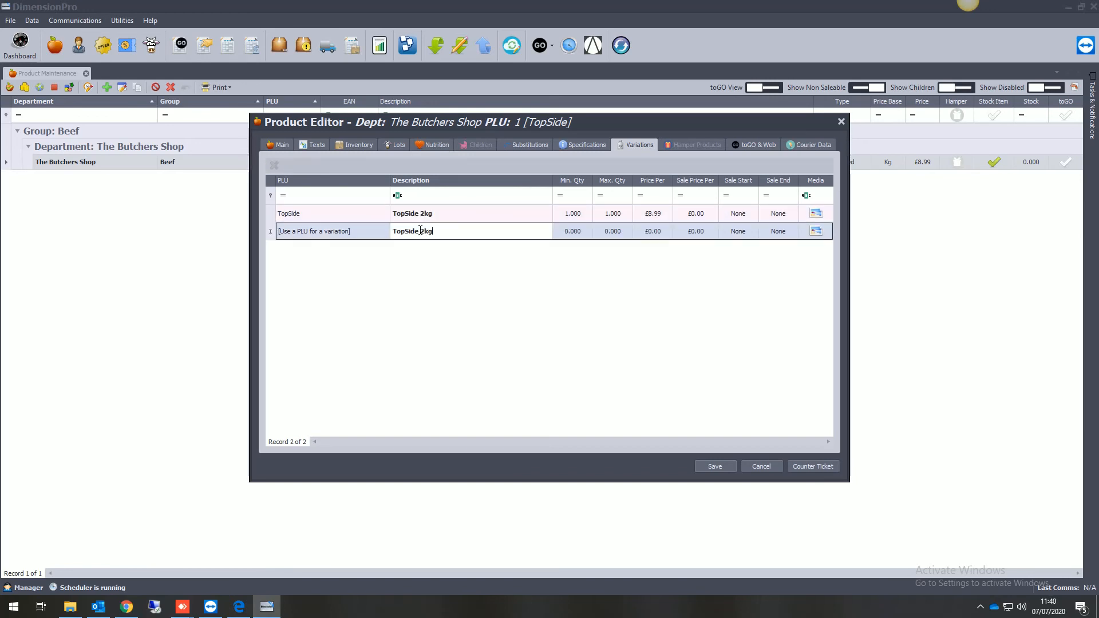
type("3")
key("Tab")
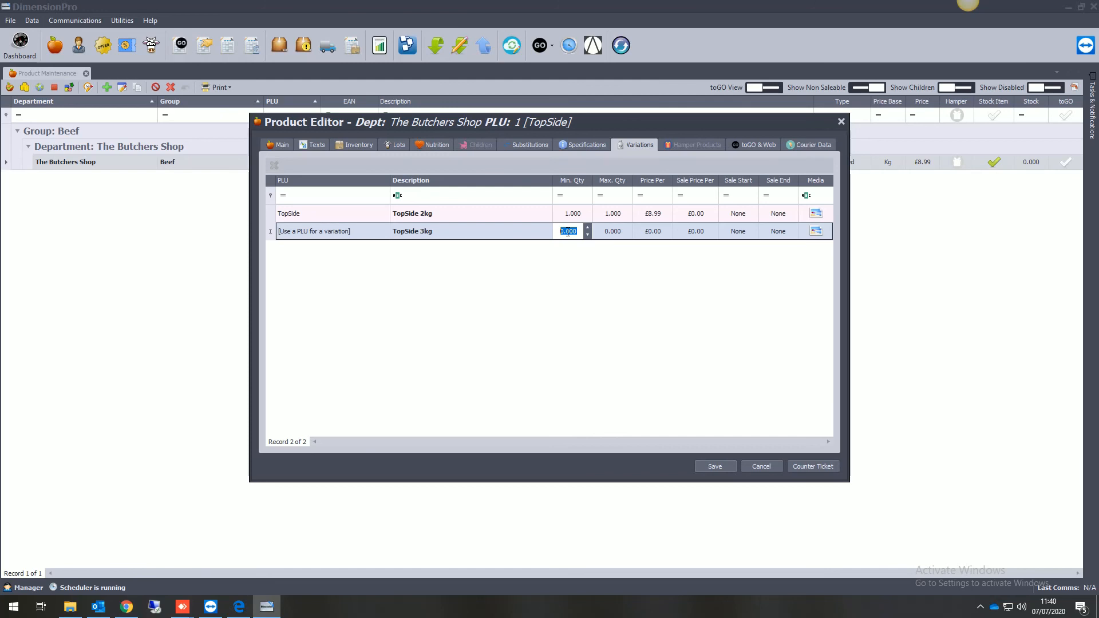
left_click(666, 389)
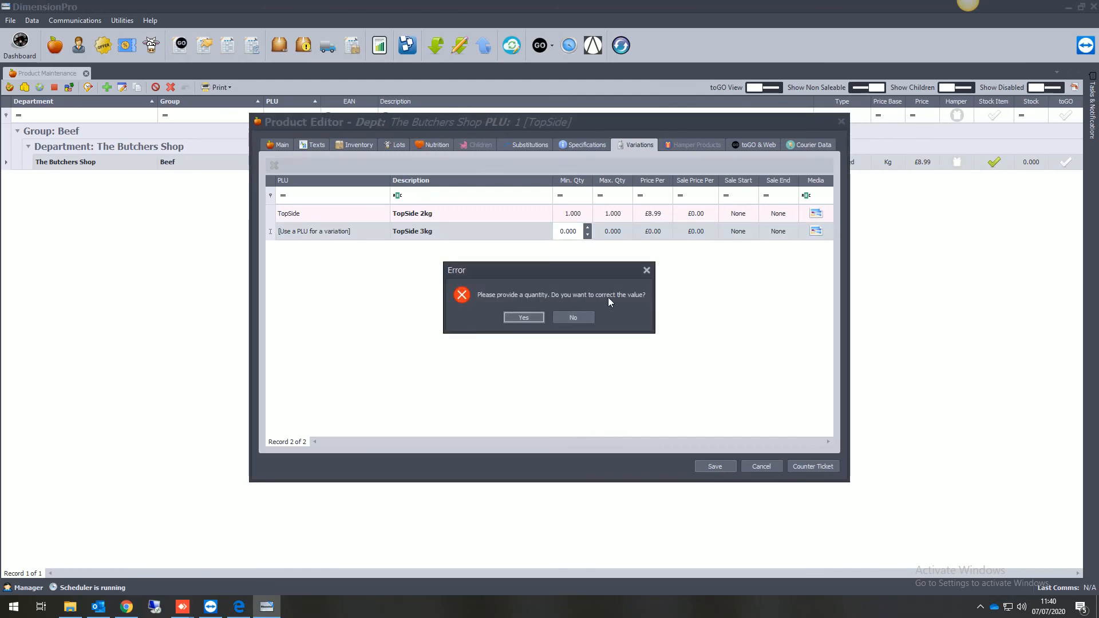
left_click(577, 317)
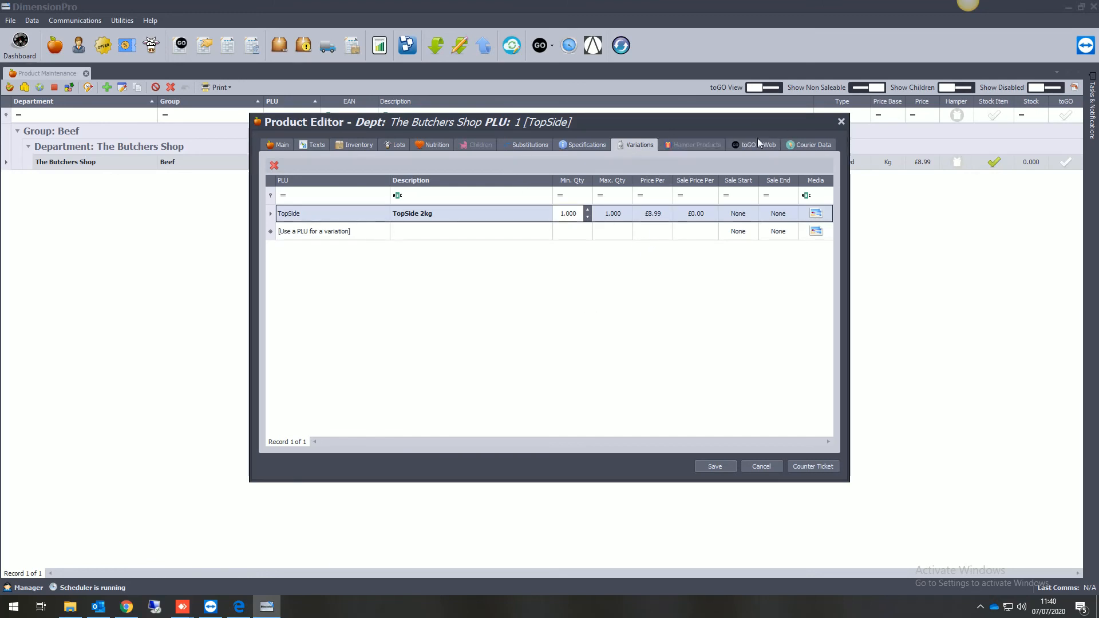
Return to TopSide's main details and save the product.
left_click(282, 145)
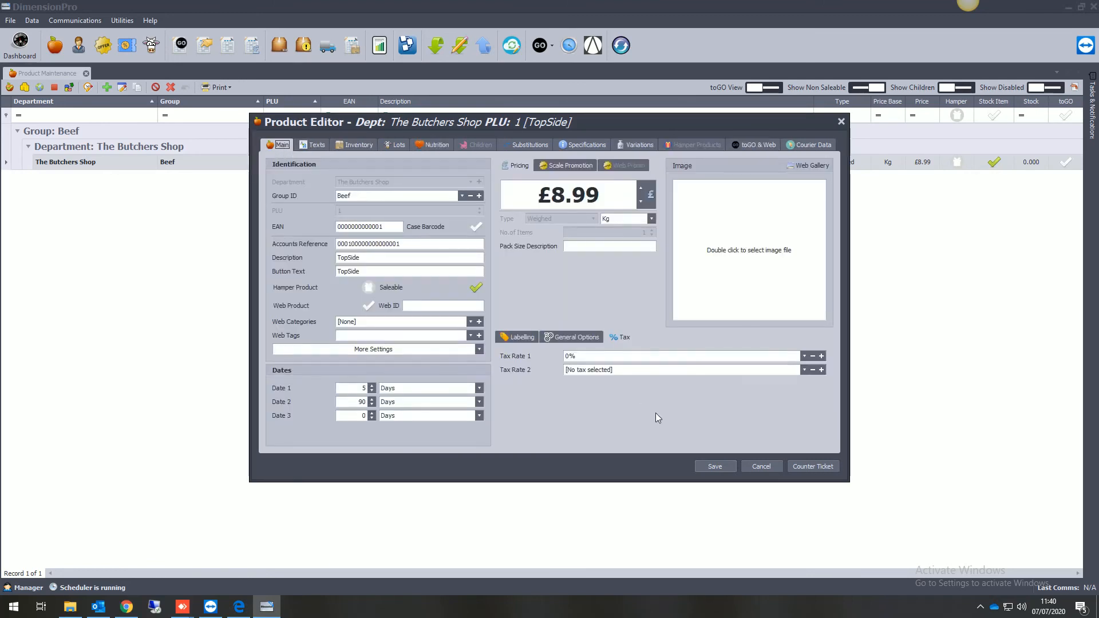
left_click(716, 467)
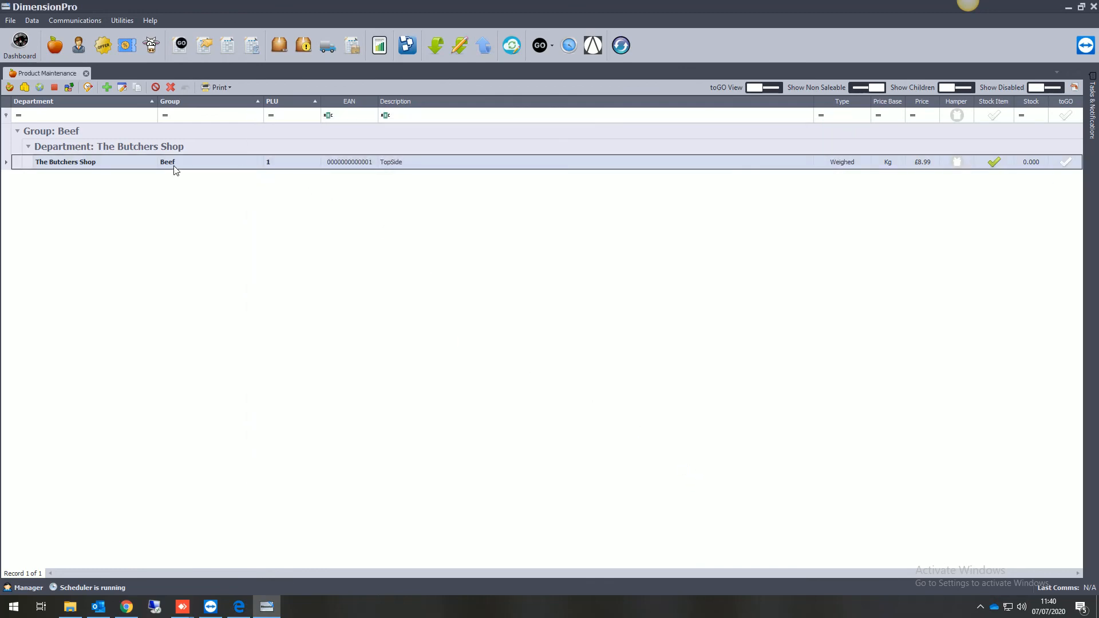